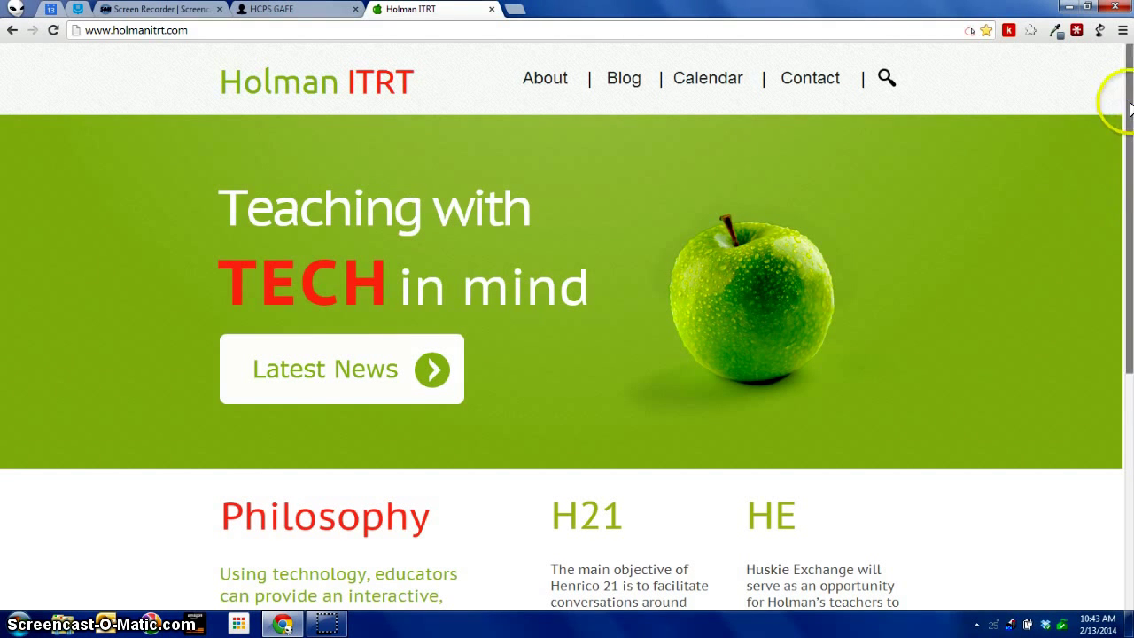
Scroll the Holman ITRT home page down to the footer's Connect links, including Subscribe.
left_click_drag(1129, 99, 1128, 393)
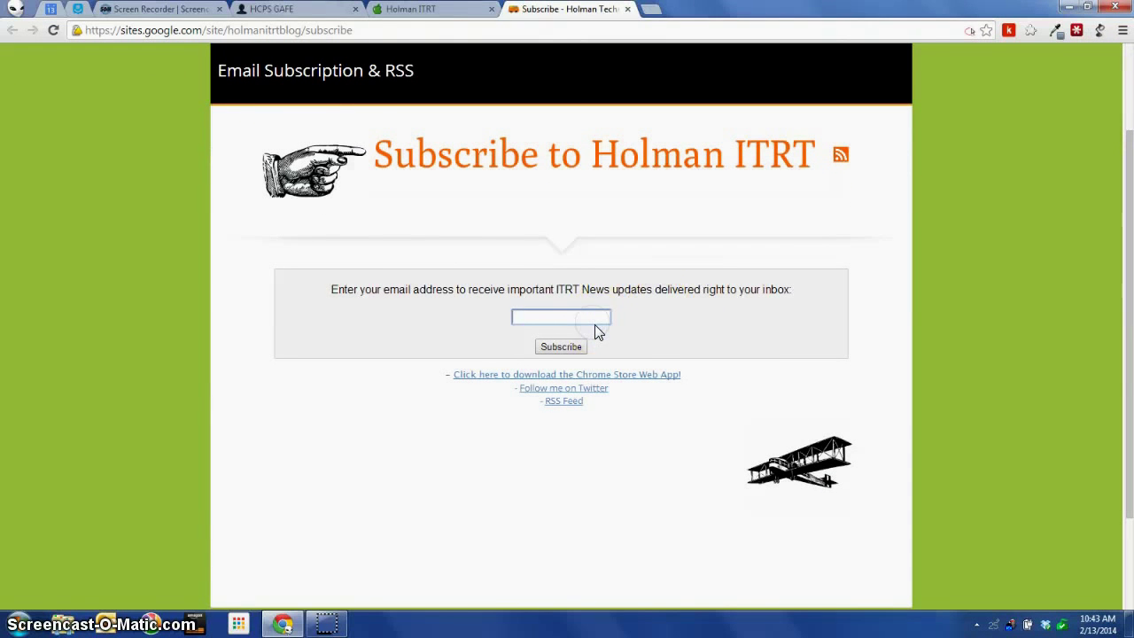
Submit an email address in the Holman ITRT subscription form and close the FeedBurner popup.
type("maild")
left_click(567, 347)
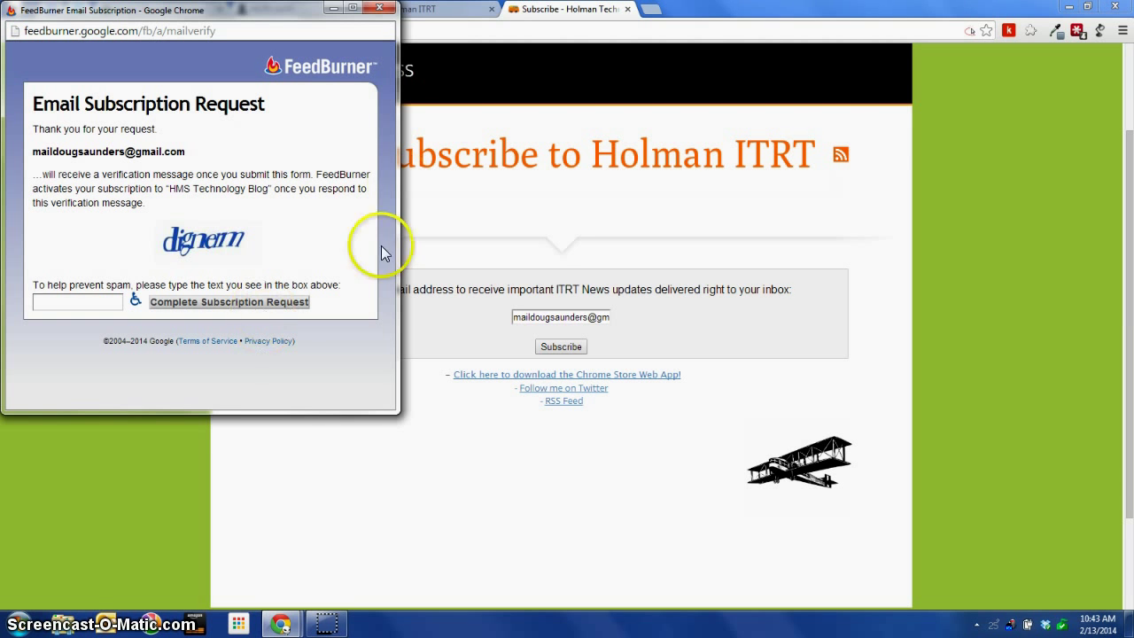
left_click(380, 8)
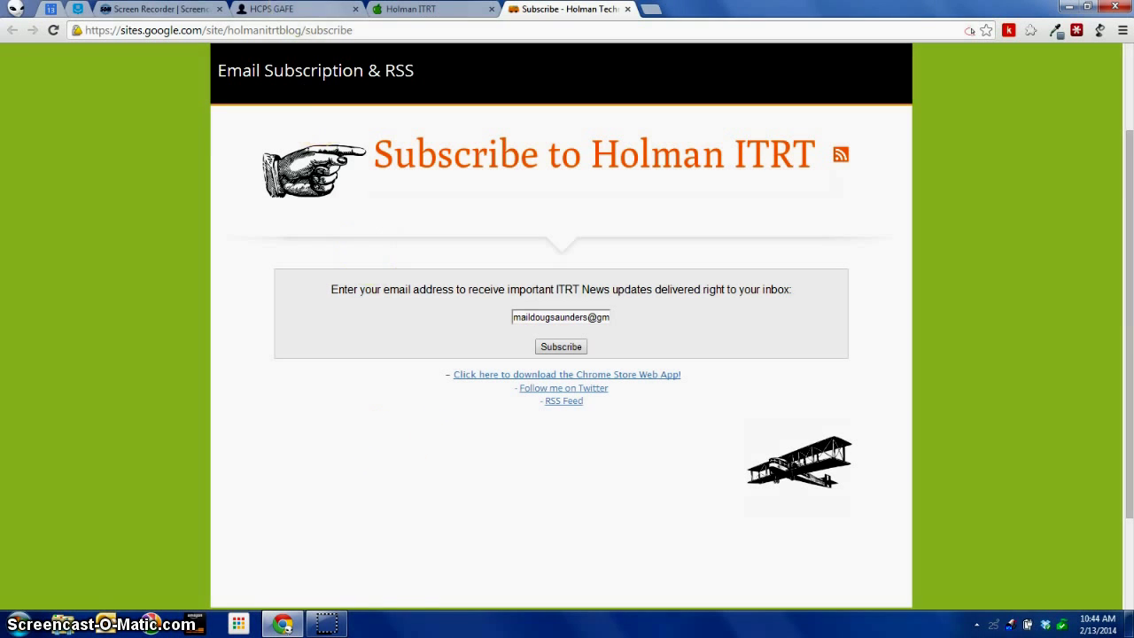
From the HCPS GAFE site, open the Latest News and Updates blog home page.
left_click(270, 8)
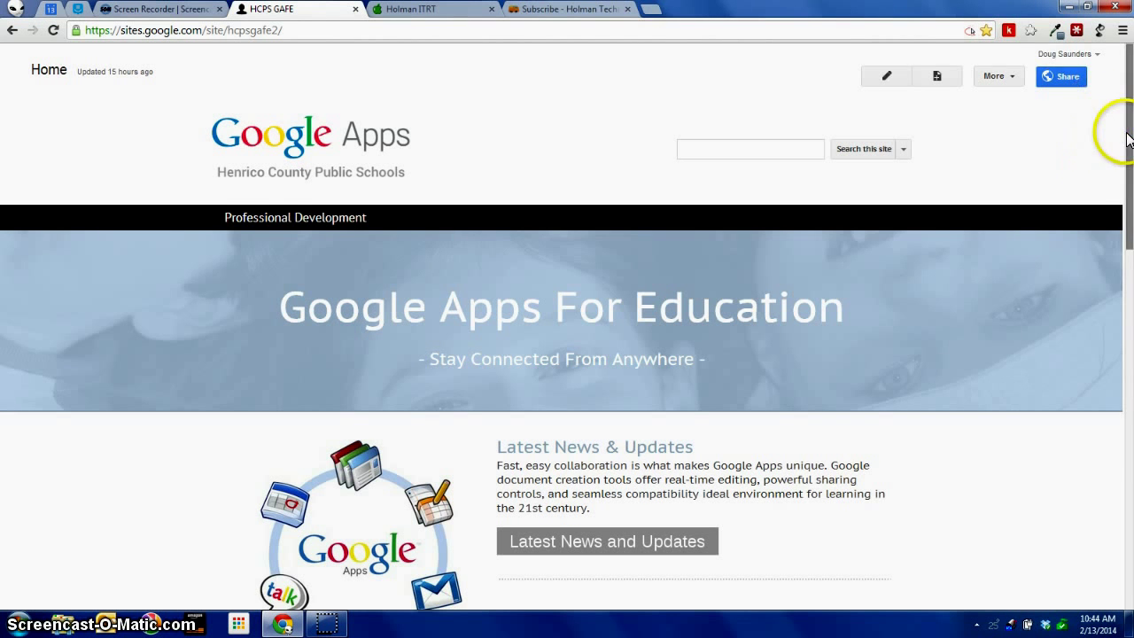
left_click_drag(1128, 139, 1128, 180)
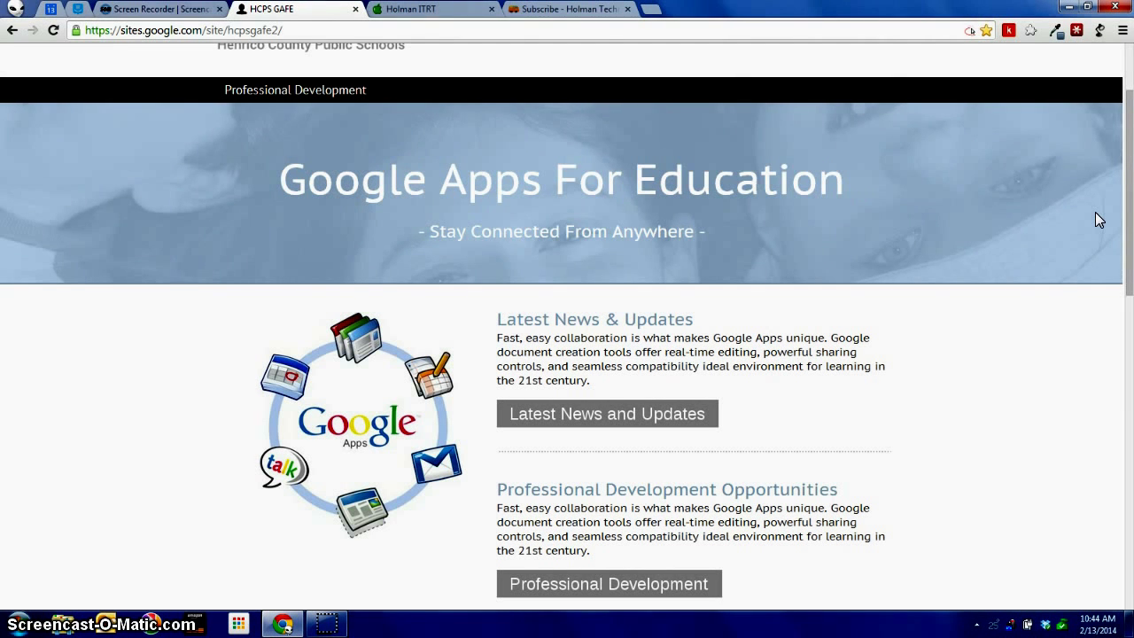
left_click(587, 428)
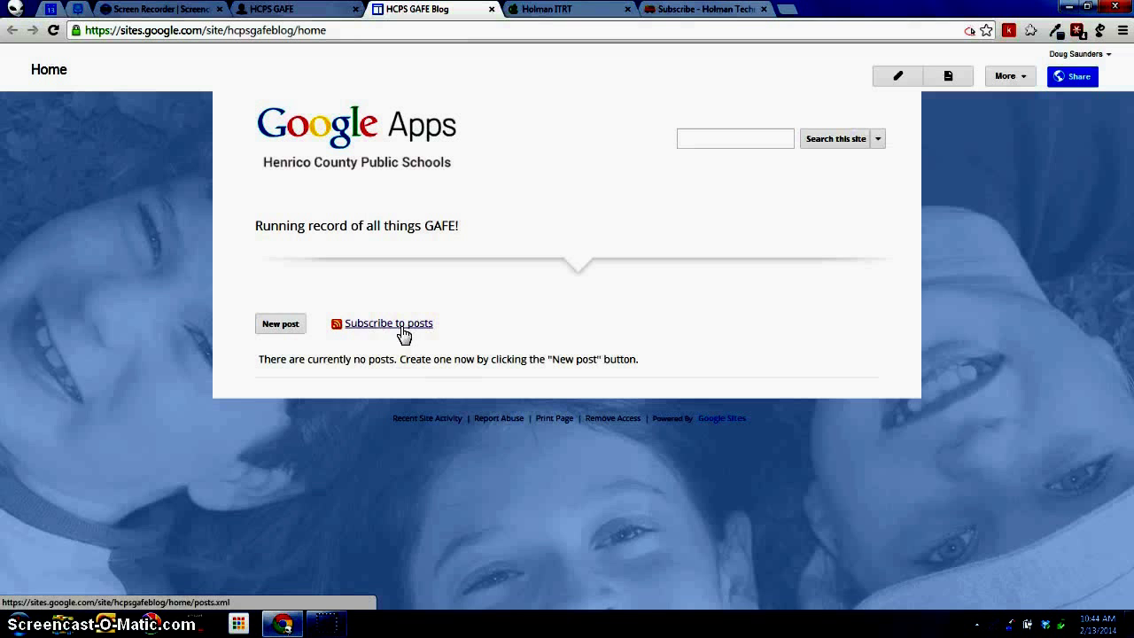
left_click(280, 331)
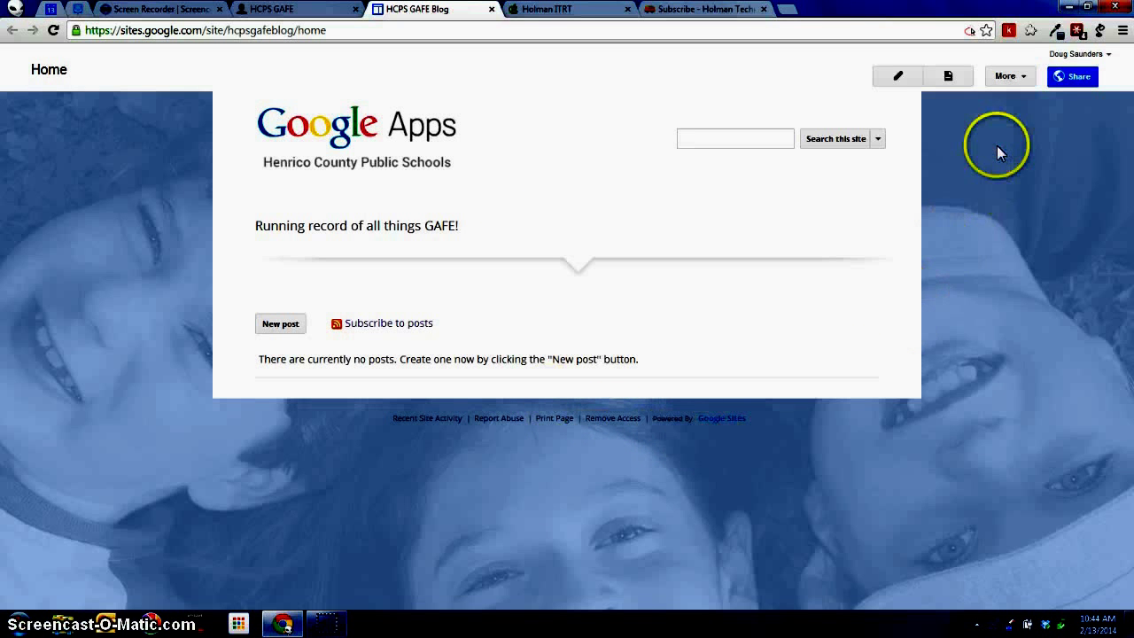
left_click(1014, 80)
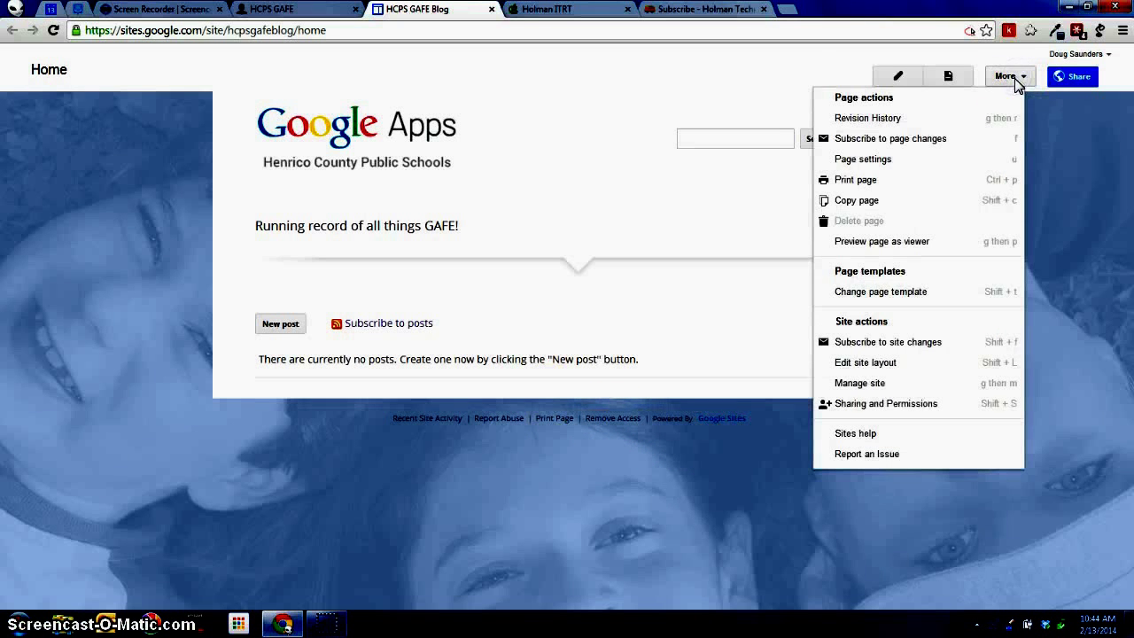
left_click(970, 291)
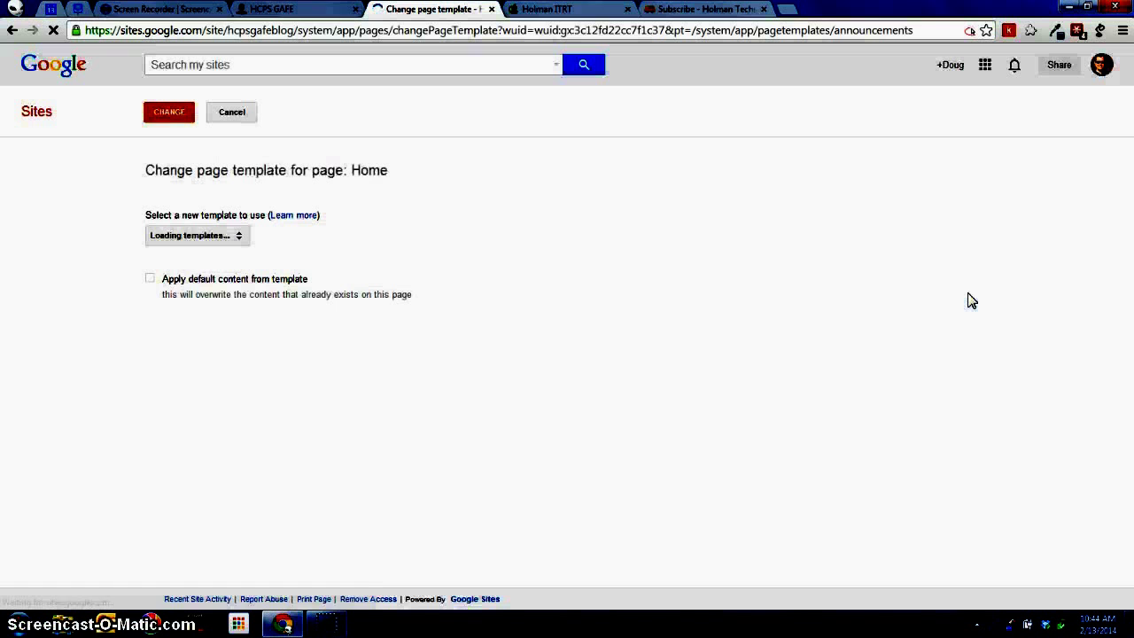
left_click(195, 235)
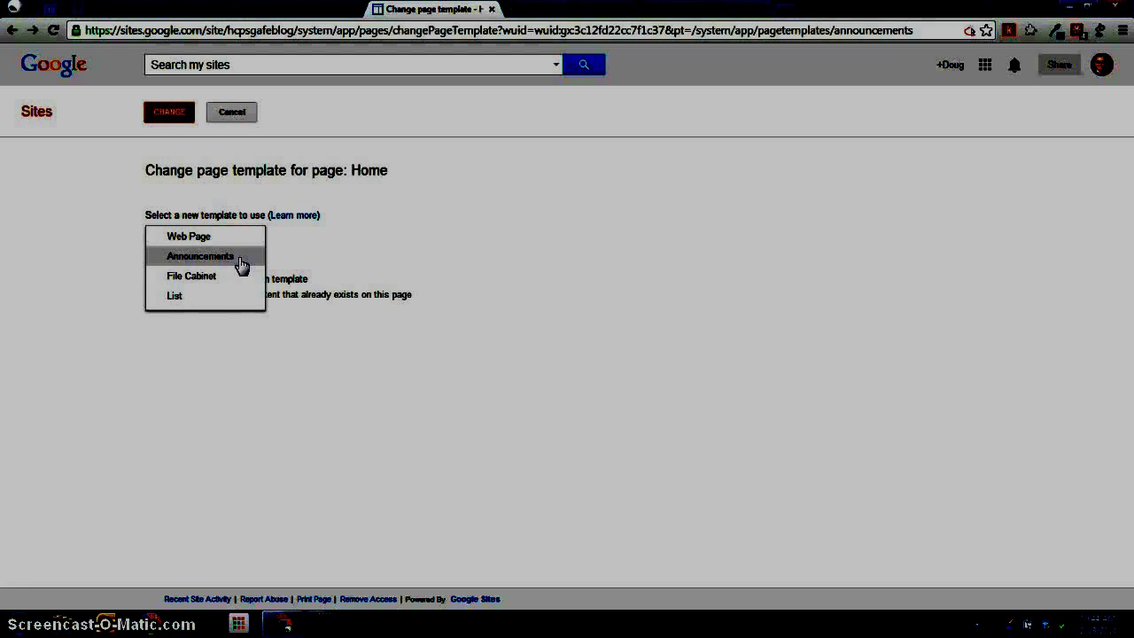
left_click(239, 241)
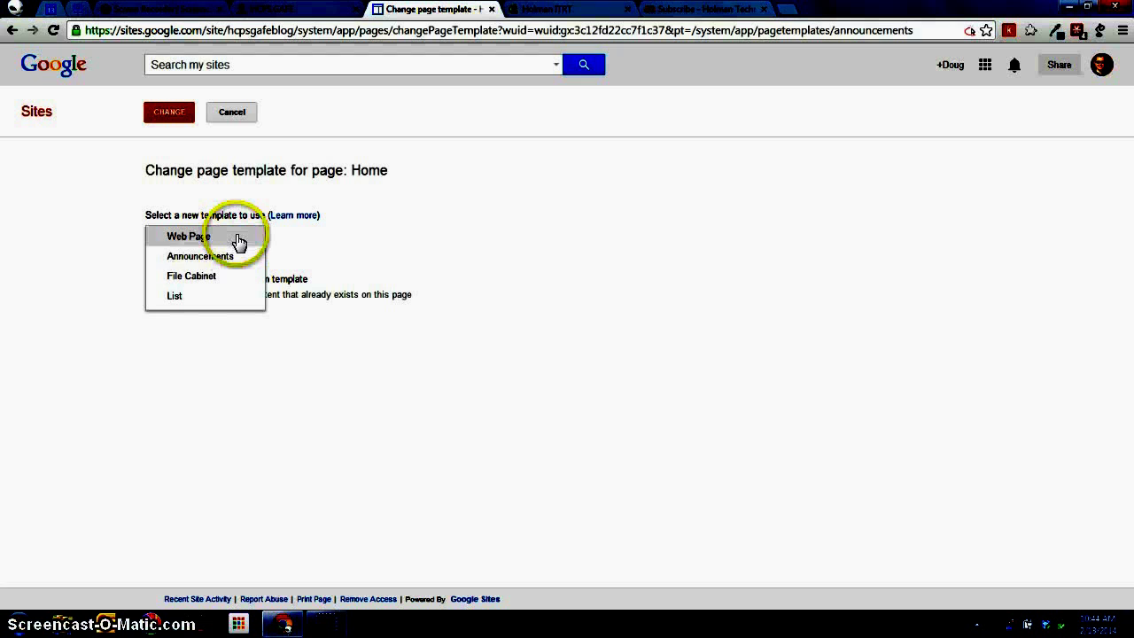
left_click(528, 244)
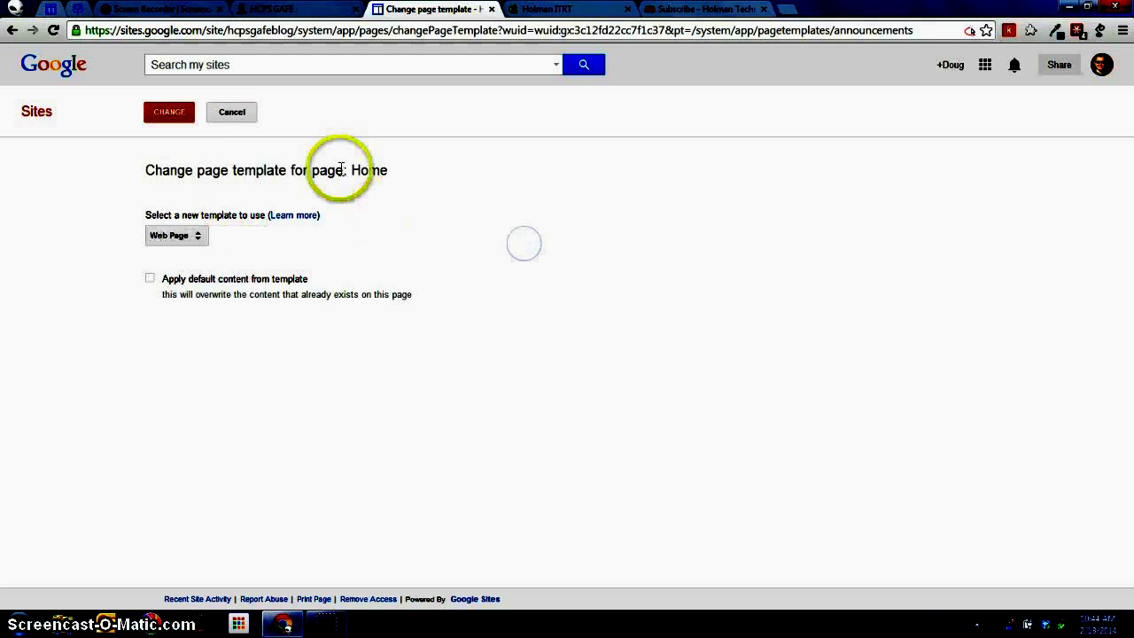
left_click(242, 114)
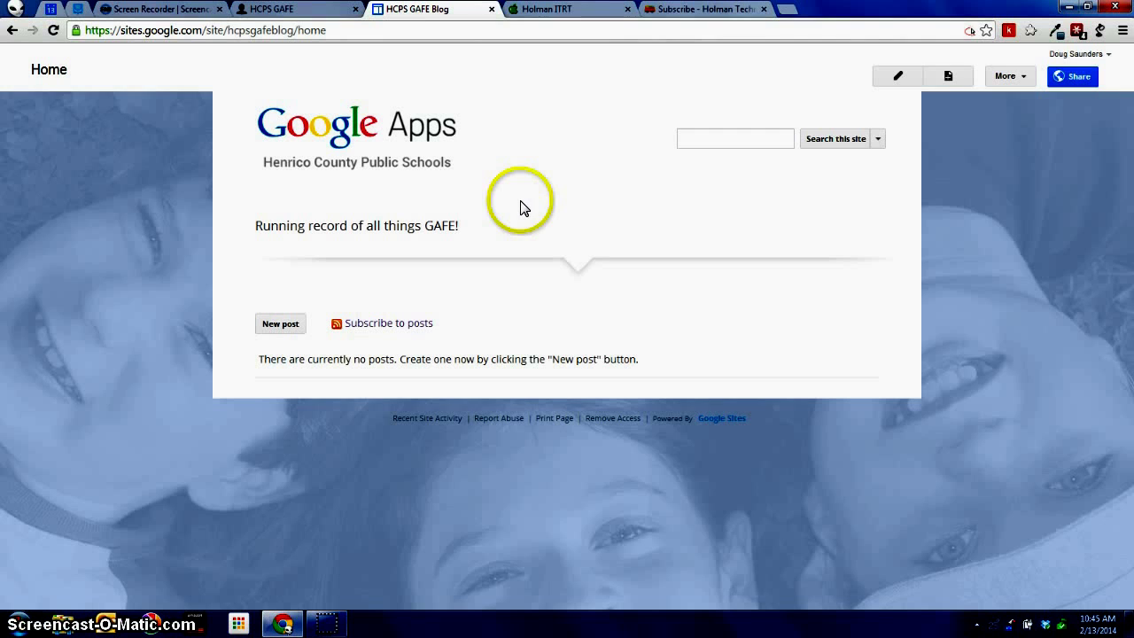
Go to feedburner in a new Chrome tab, landing on My Feeds.
left_click(785, 10)
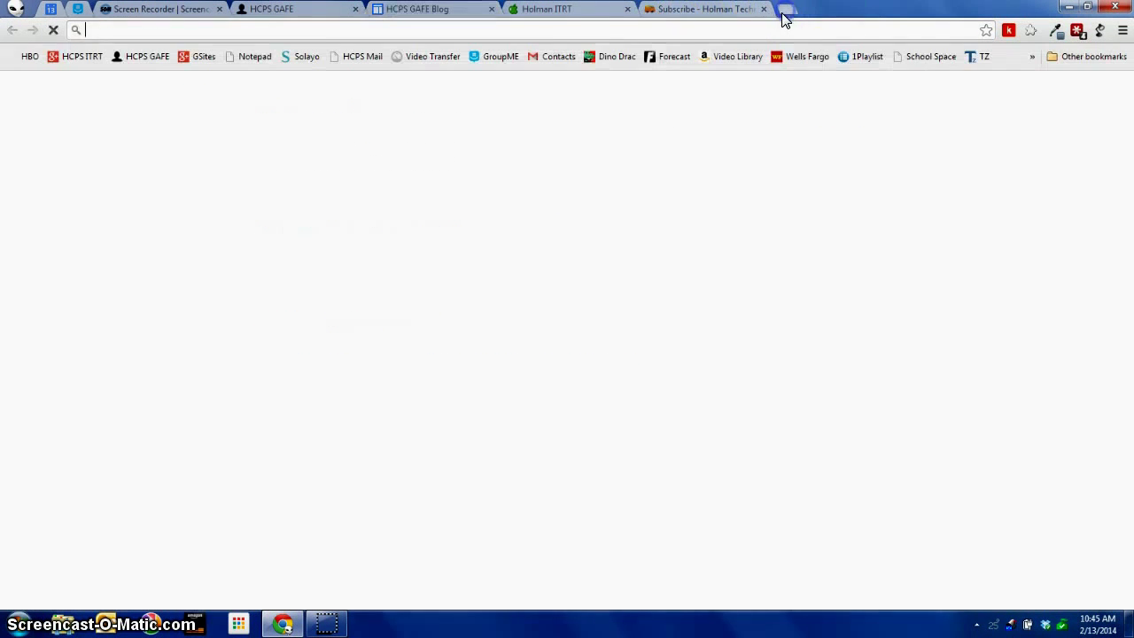
type("feed")
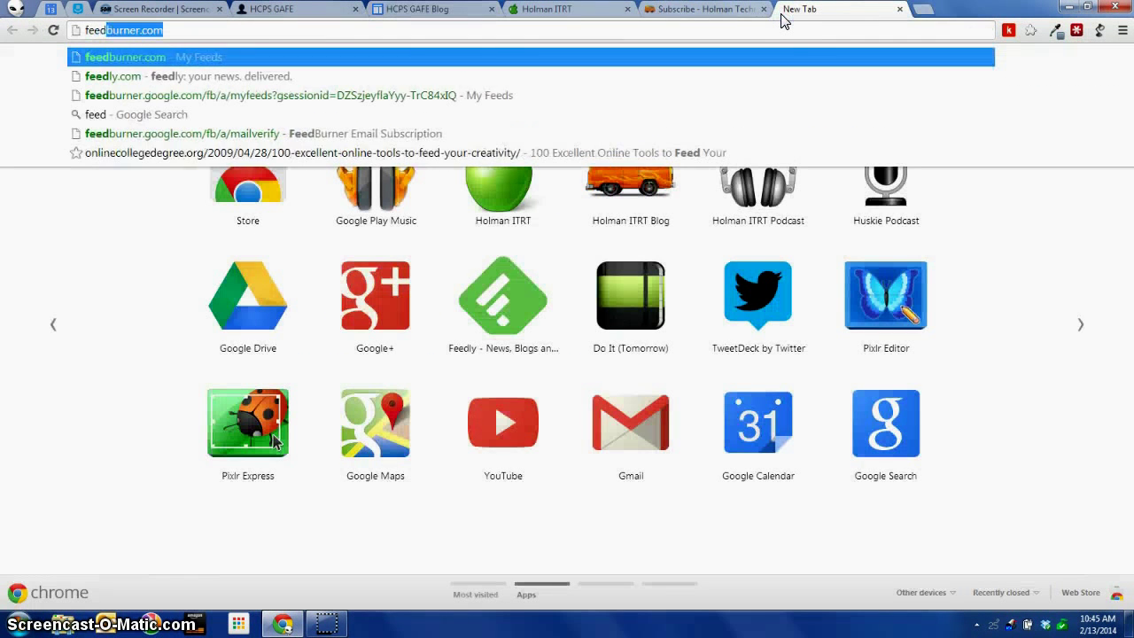
type("burner")
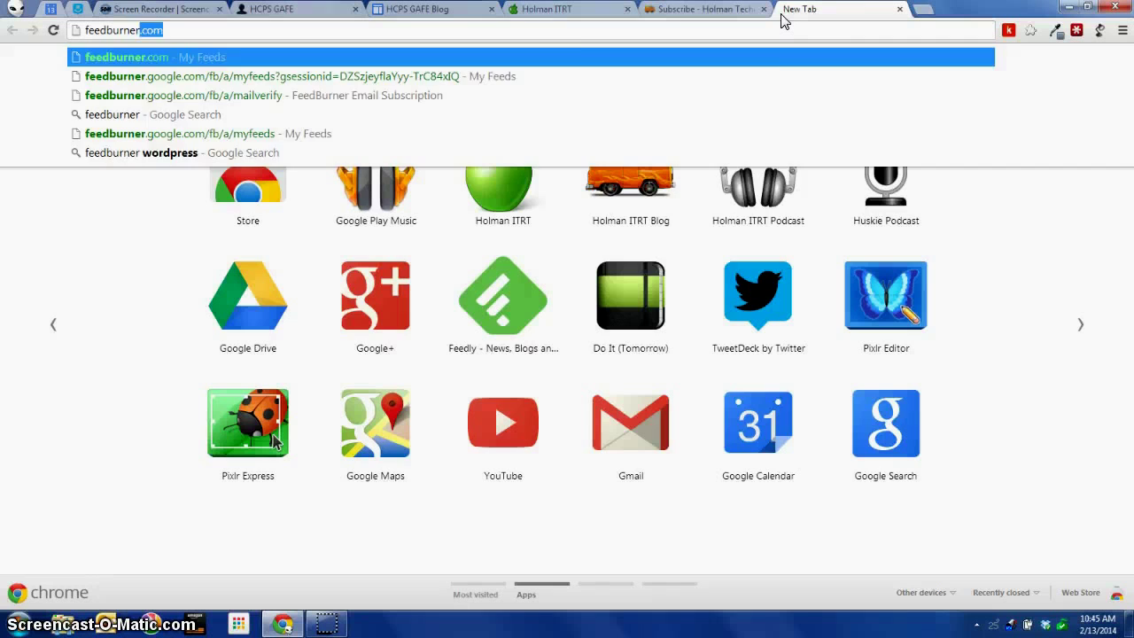
key("Return")
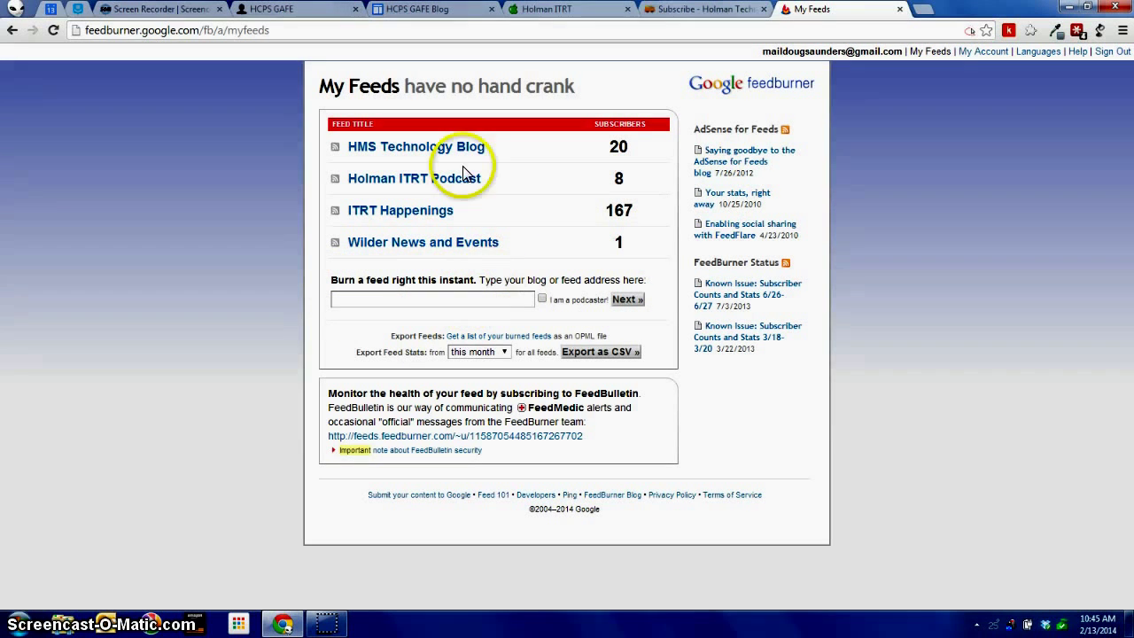
Open the HCPS GAFE blog's posts.xml feed to get its address, then return to FeedBurner.
left_click(414, 10)
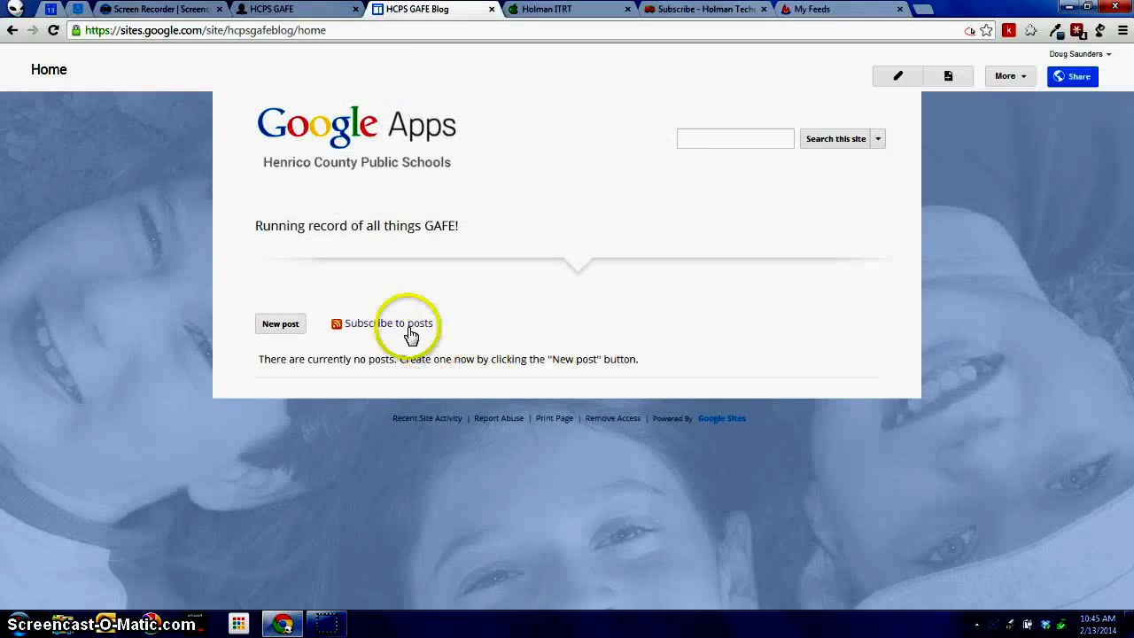
left_click(383, 324)
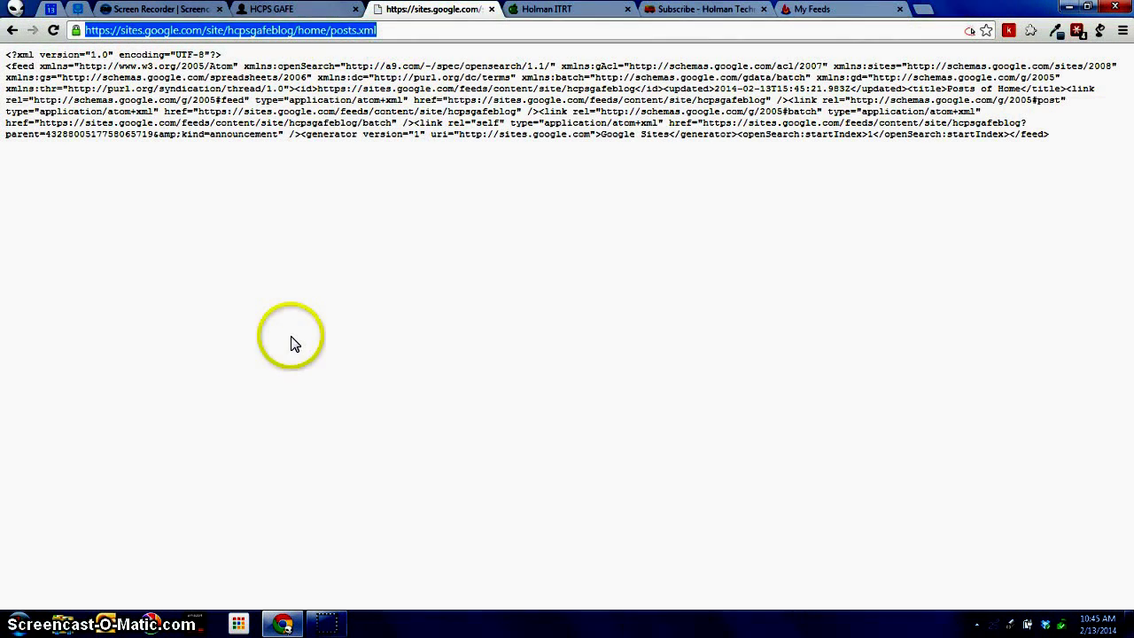
left_click(812, 8)
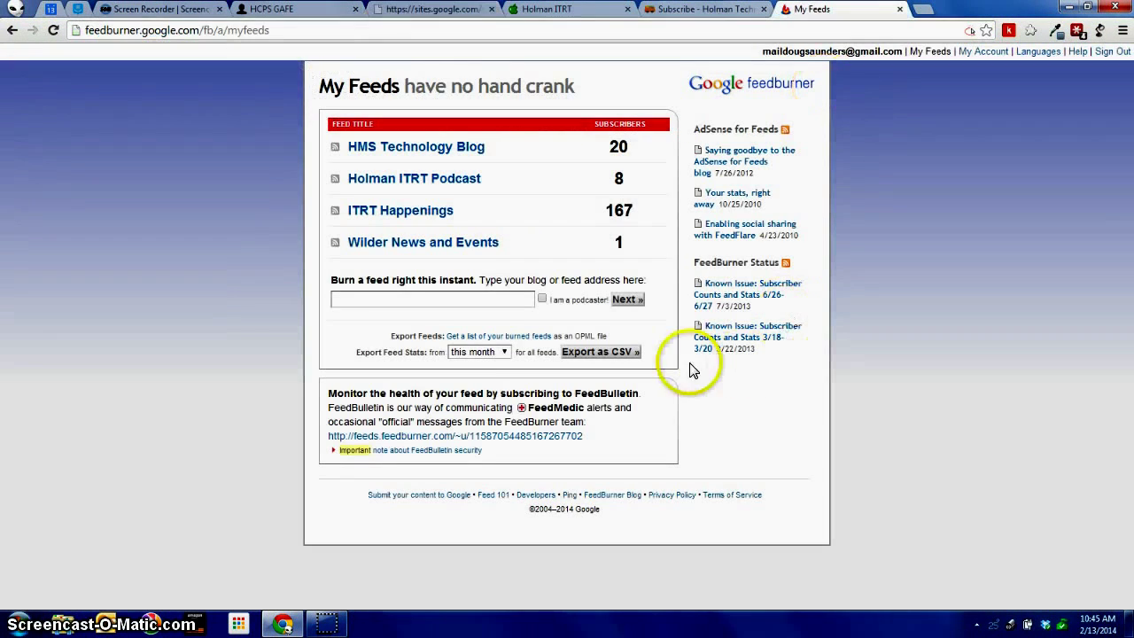
Paste the posts.xml address into Burn a feed, change https to http, and submit it.
left_click(375, 299)
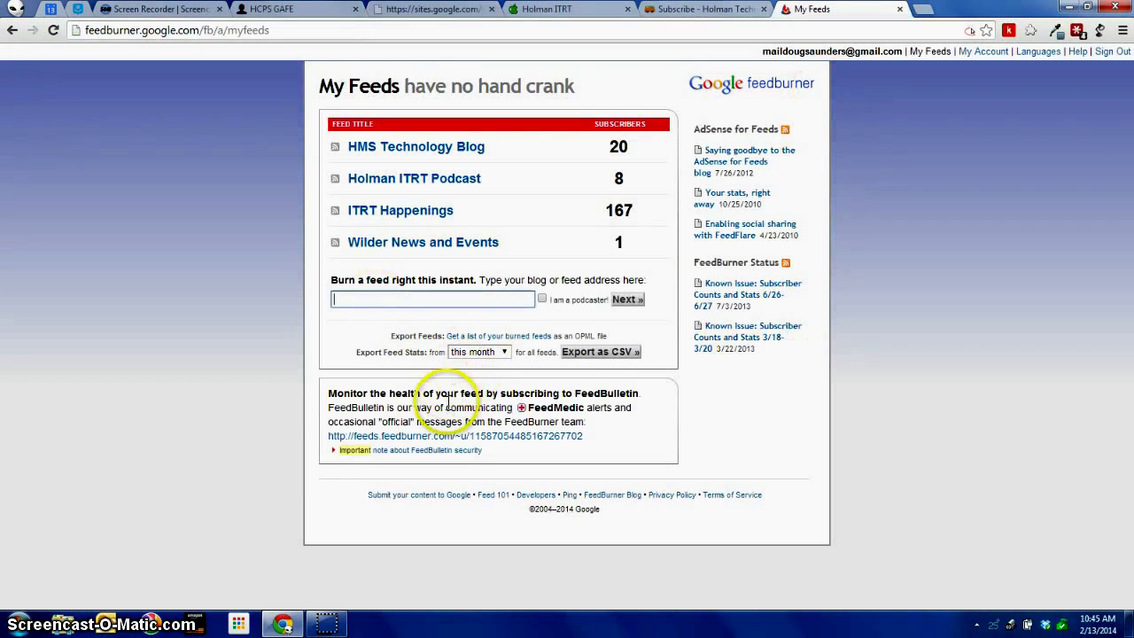
key("ctrl+v")
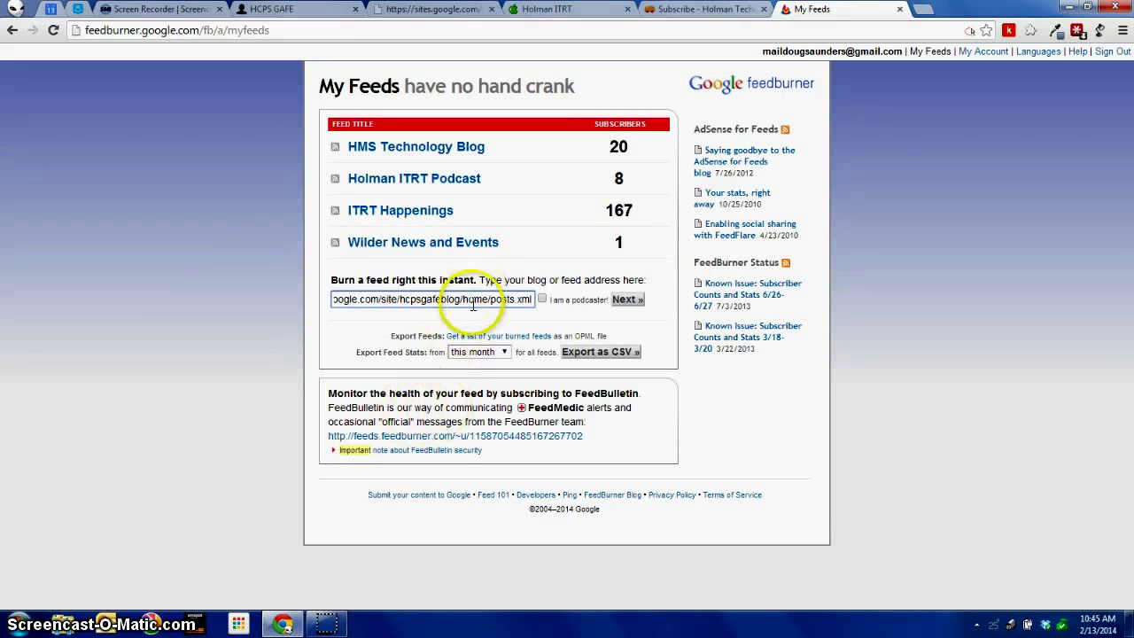
left_click_drag(472, 306, 261, 324)
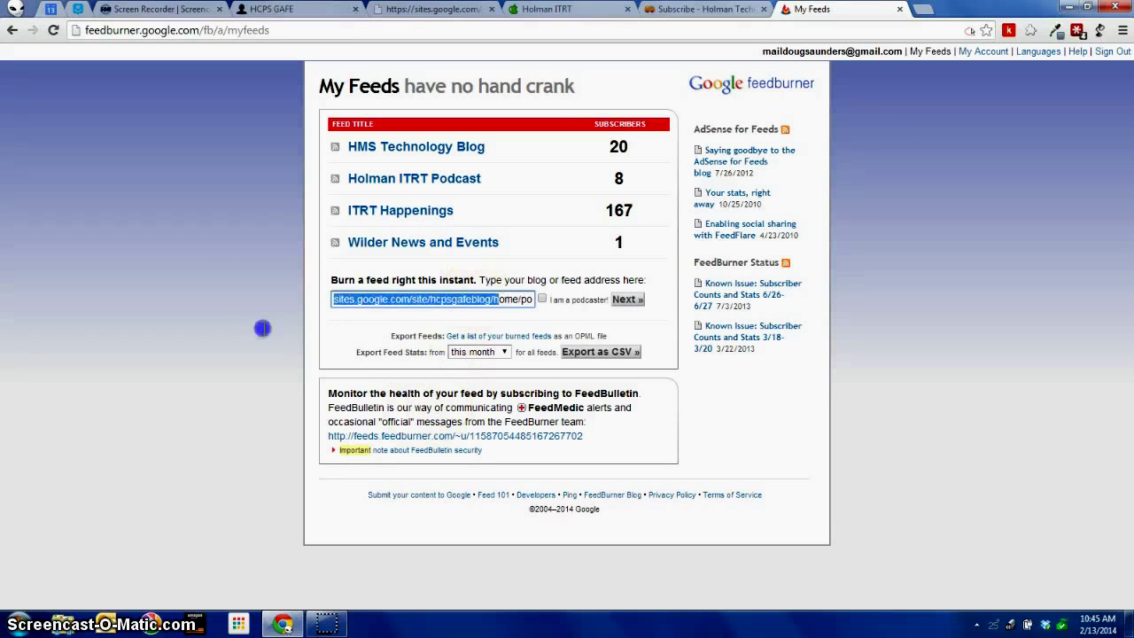
left_click(350, 332)
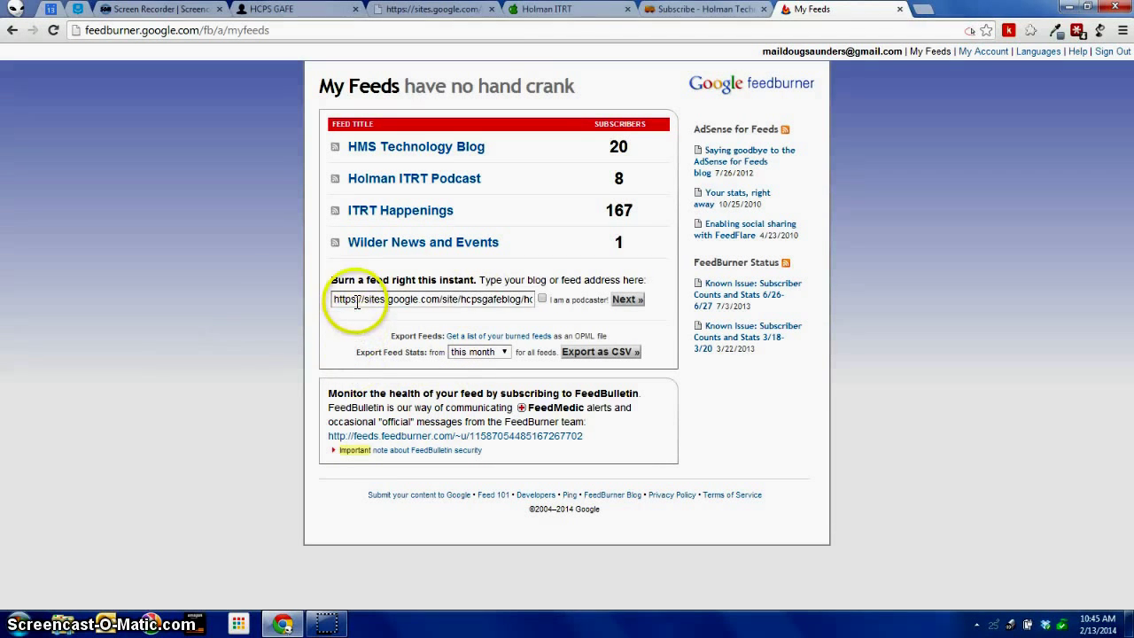
left_click(357, 303)
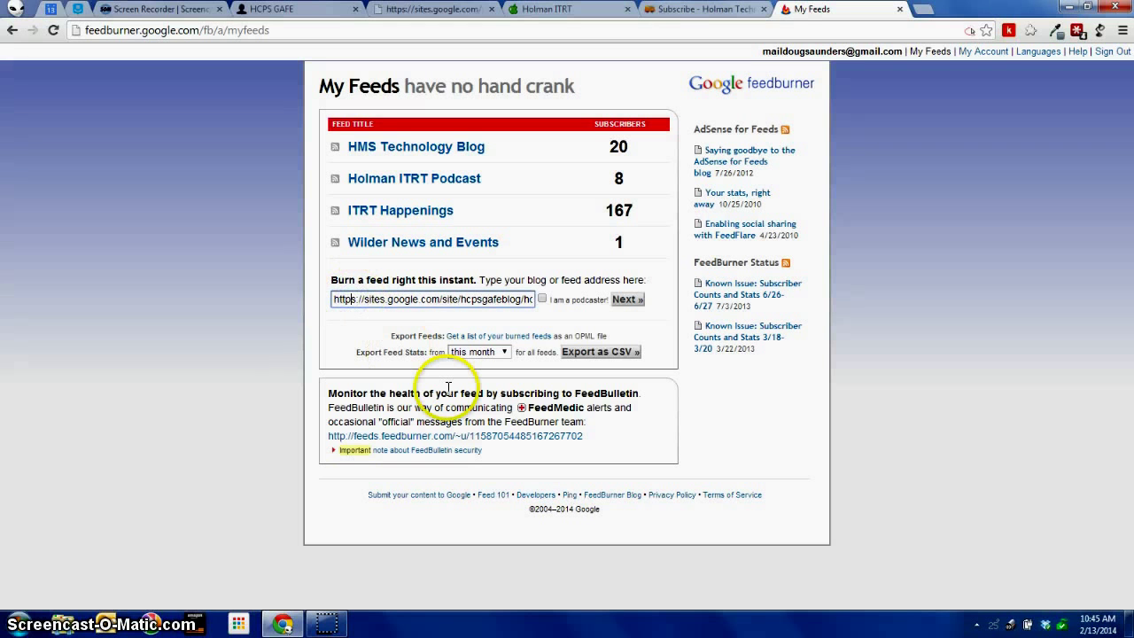
key("BackSpace")
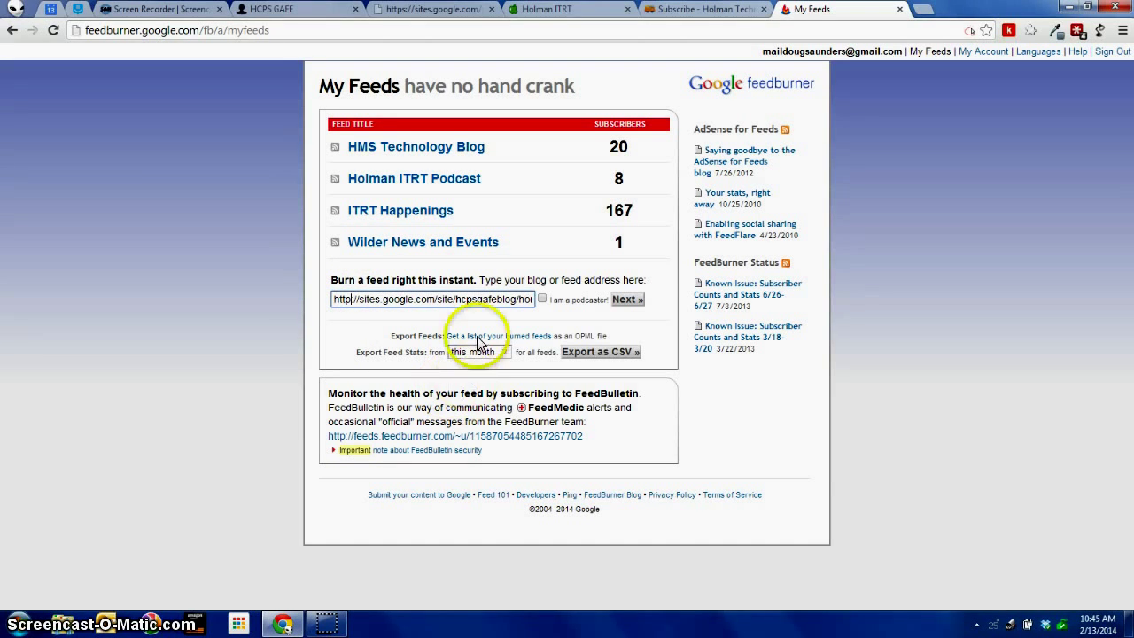
left_click(626, 301)
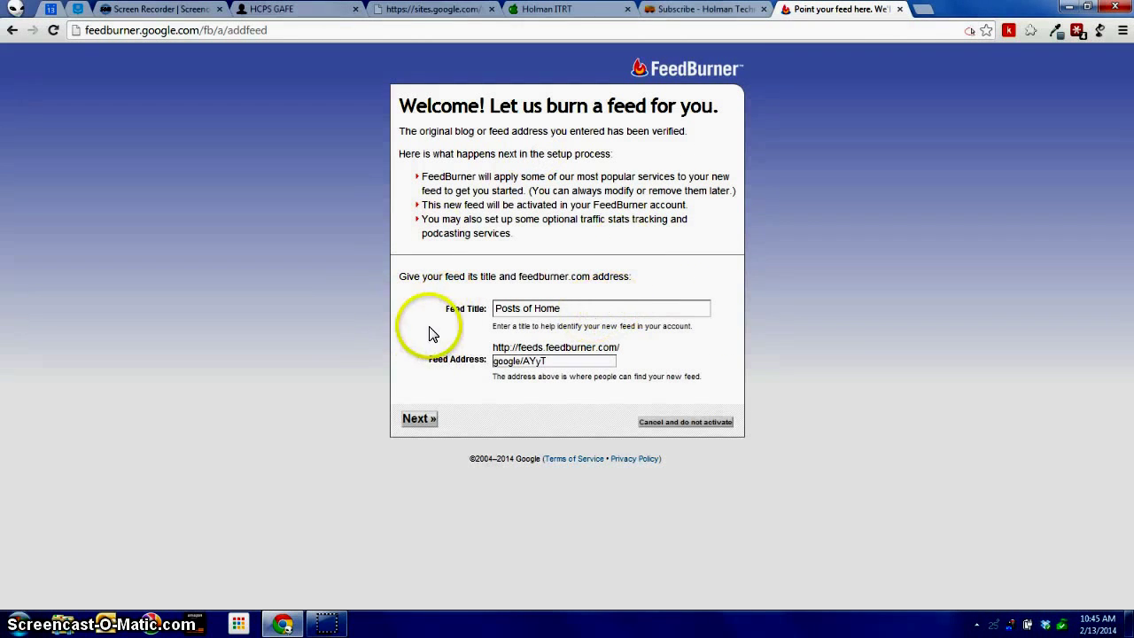
Title the feed 'HCPS GAFE WEbsite' at feeds.feedburner.com/hcpsgafe and complete the remaining setup pages.
left_click(591, 304)
left_click_drag(586, 305, 472, 319)
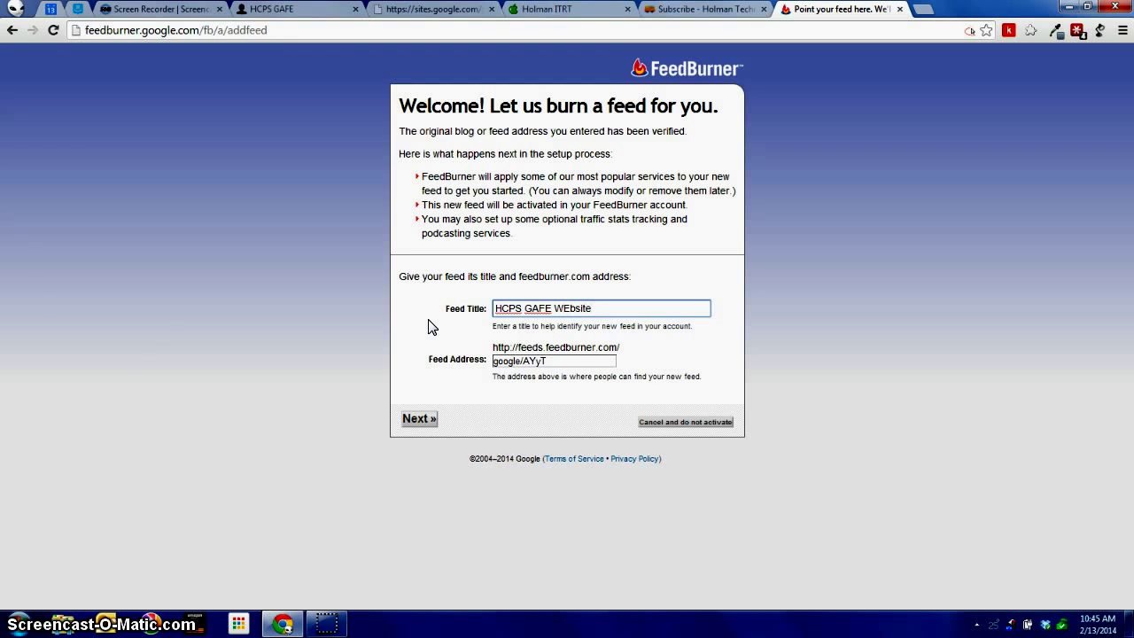
left_click(560, 364)
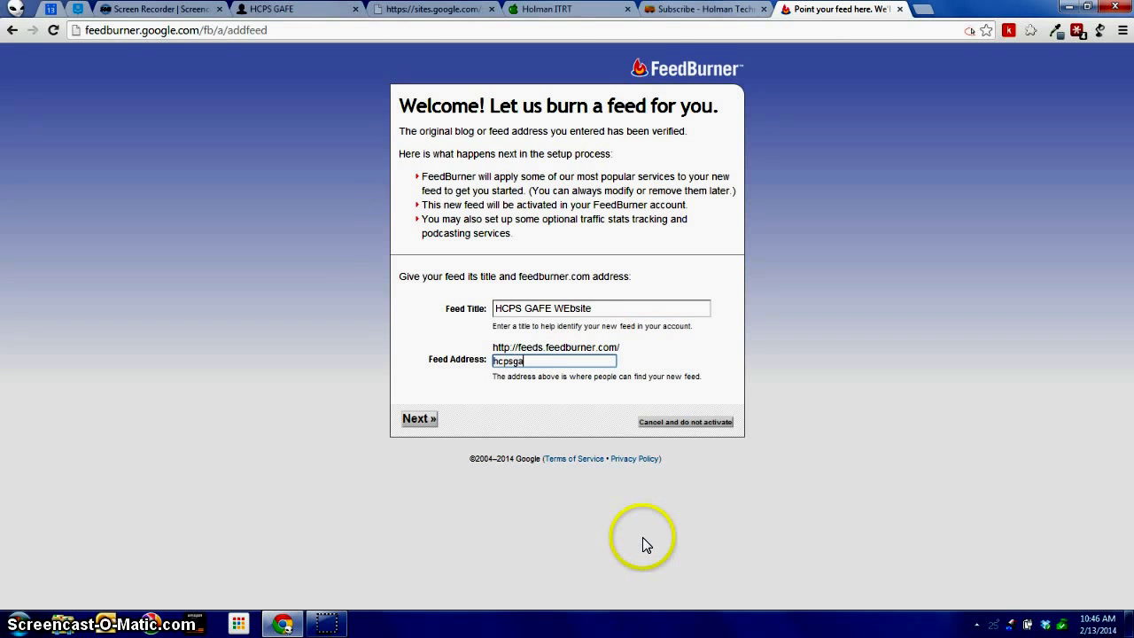
left_click(411, 421)
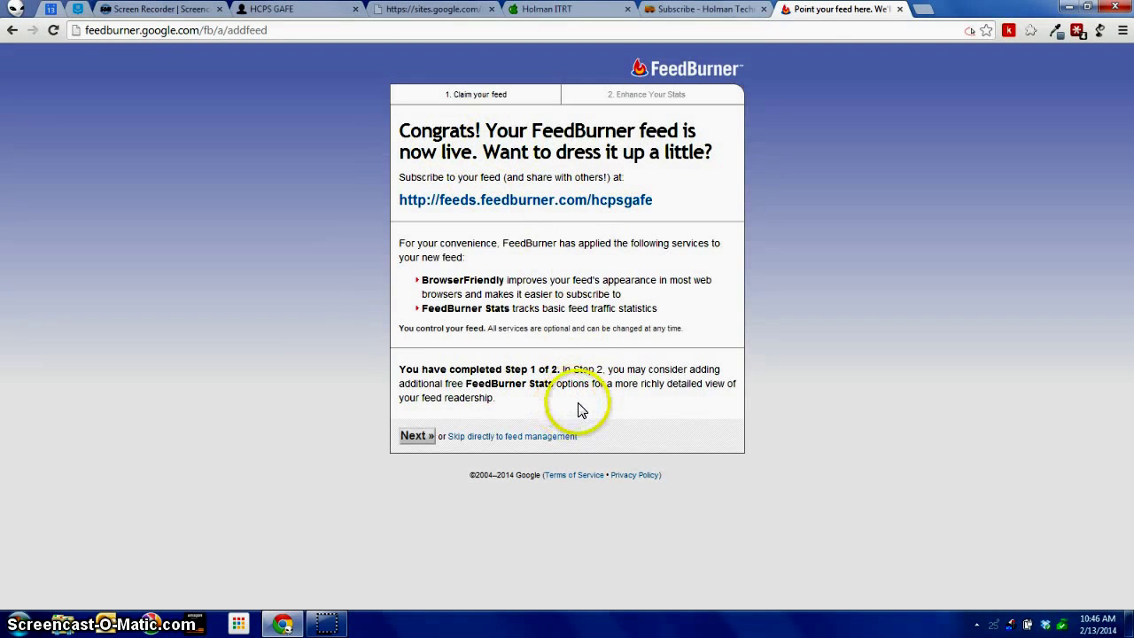
left_click(417, 435)
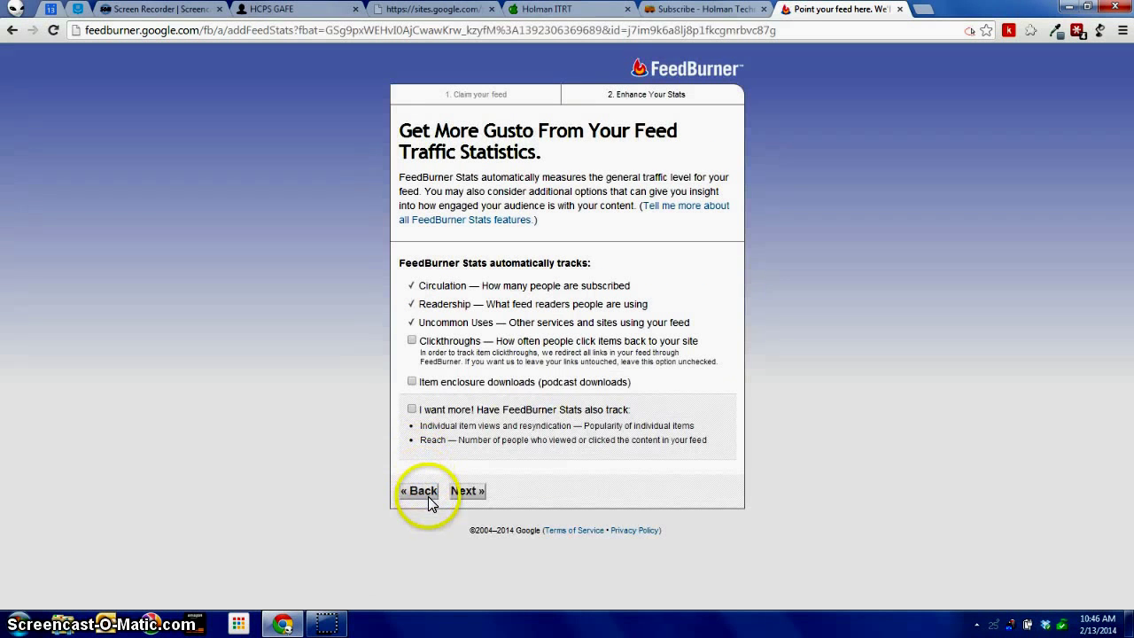
left_click(464, 493)
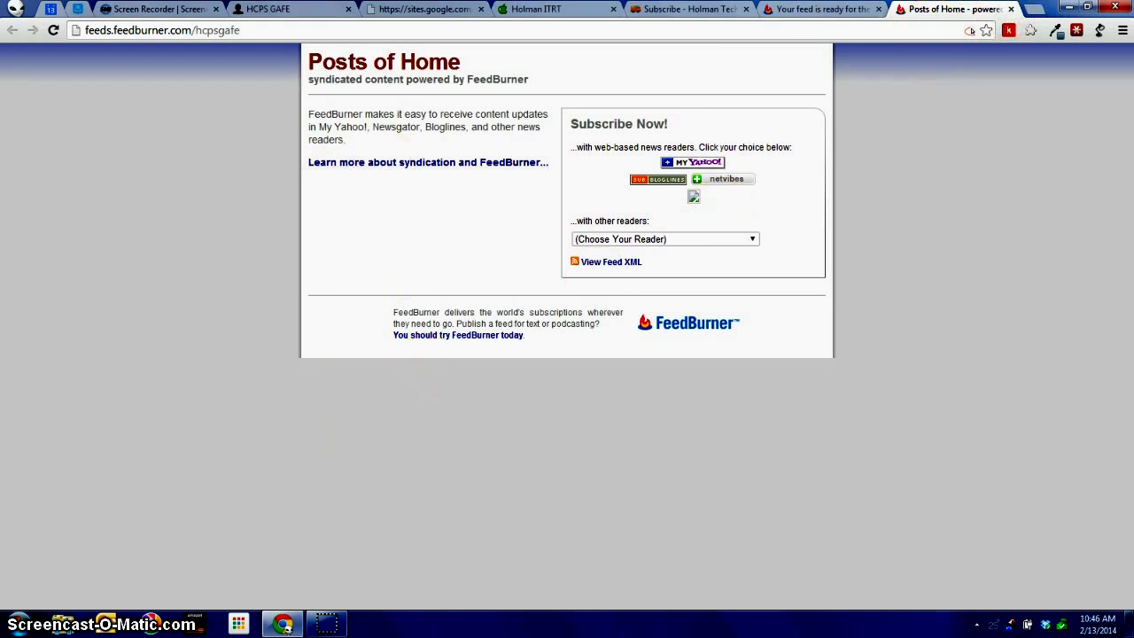
Close the 'Posts of Home' preview tab to get back to the feed dashboard.
left_click(1011, 10)
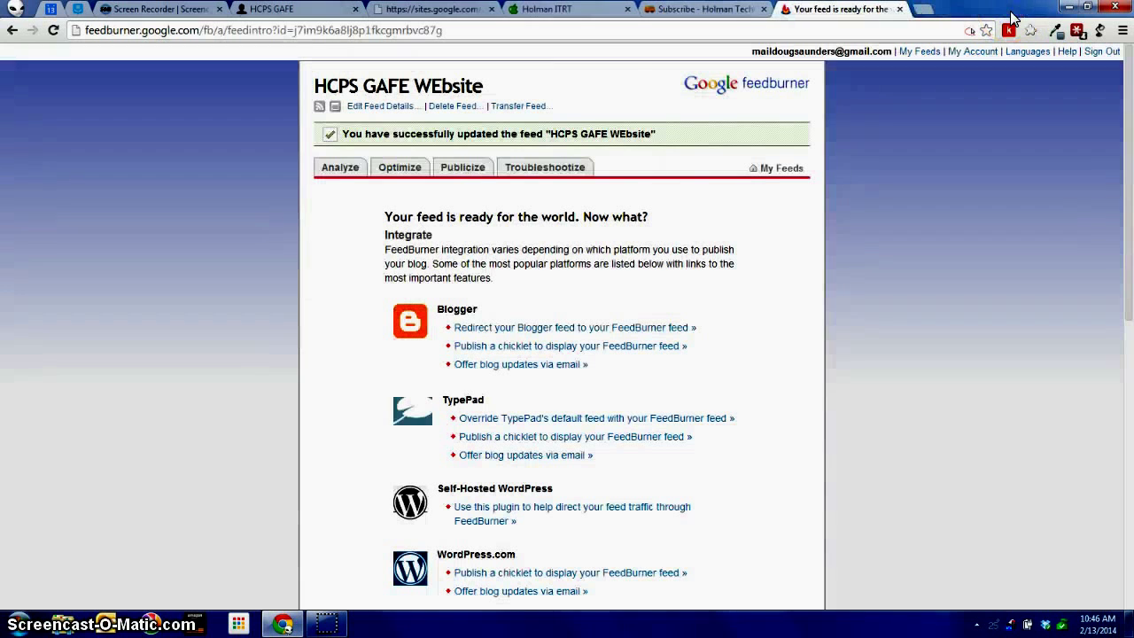
Activate Email Subscriptions under Publicize and review its subscription form code, keeping TypePad unchanged.
left_click(462, 170)
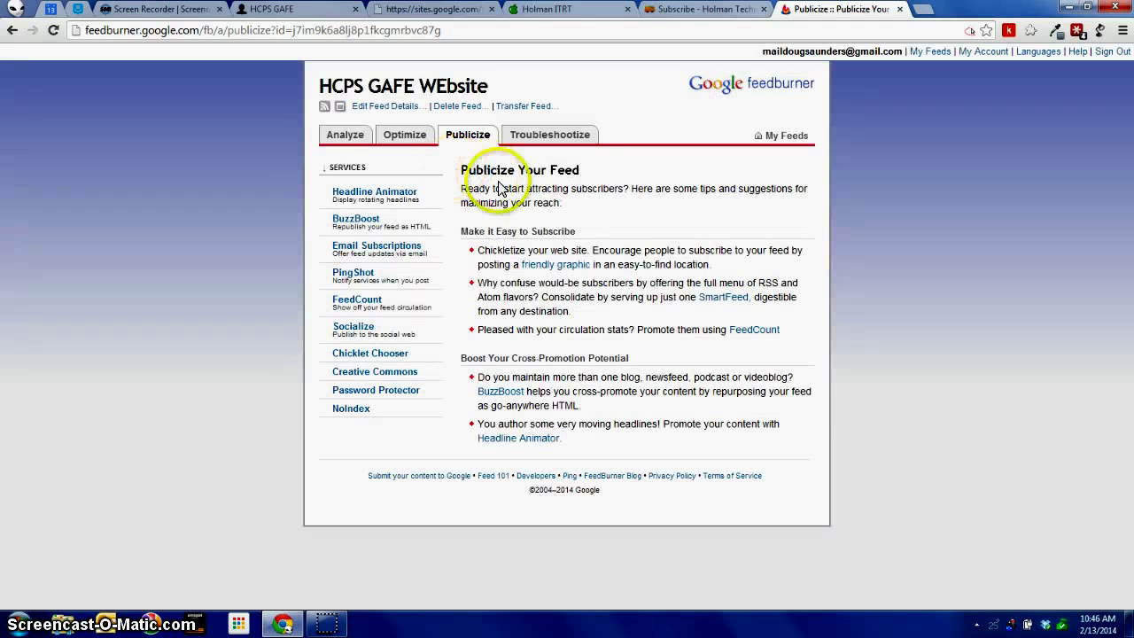
left_click(350, 255)
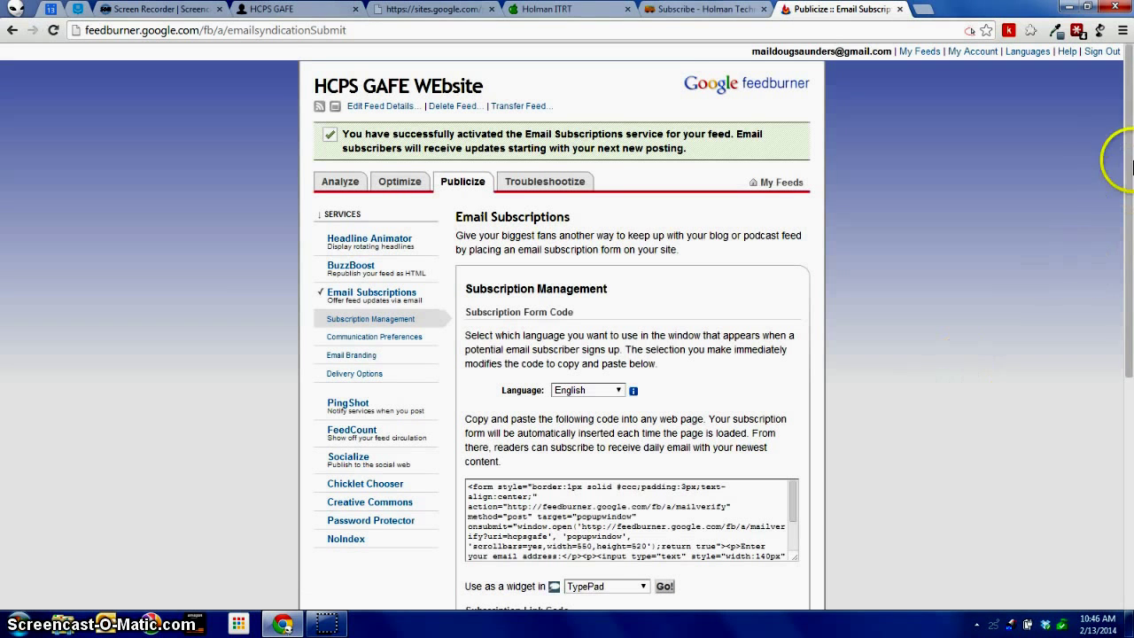
left_click_drag(1129, 114, 1125, 252)
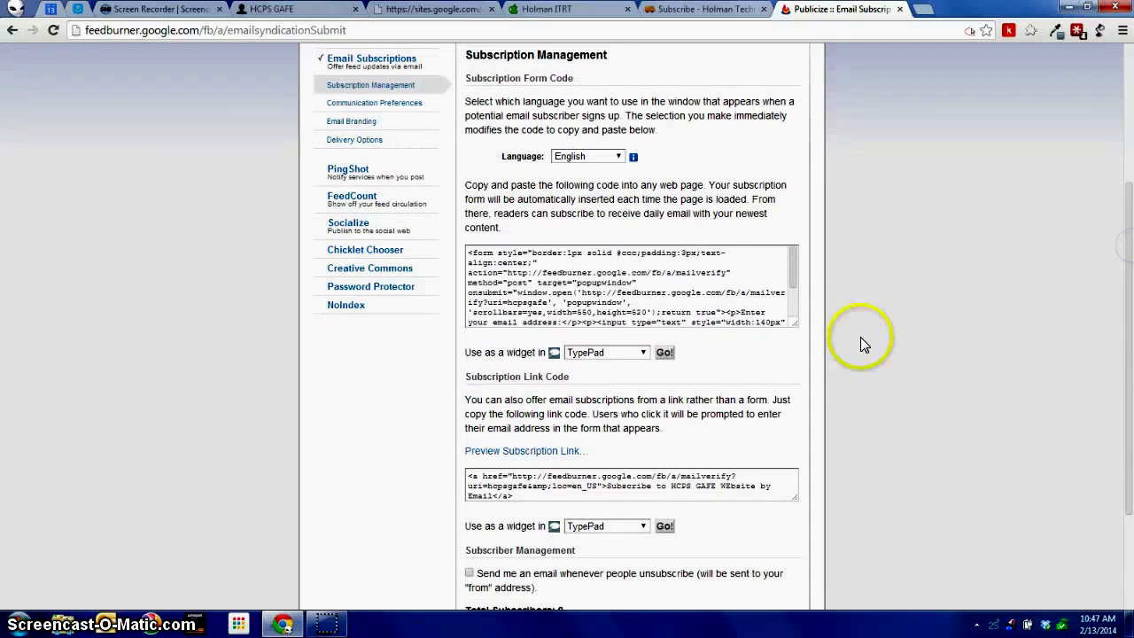
left_click(641, 354)
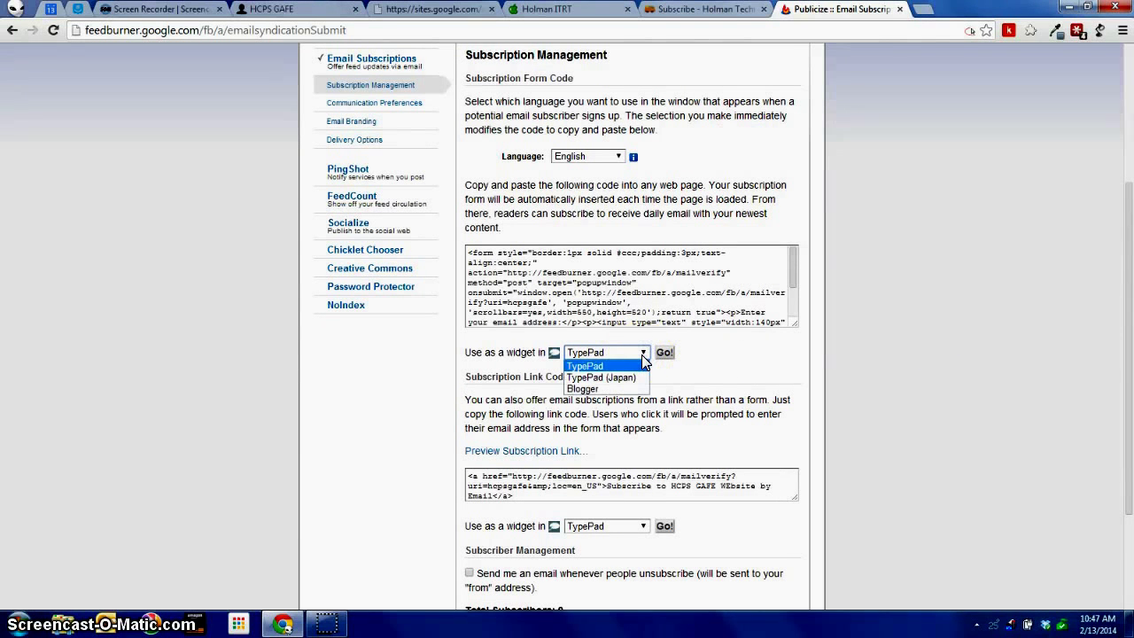
left_click(642, 355)
scroll(922, 363, "down", 1)
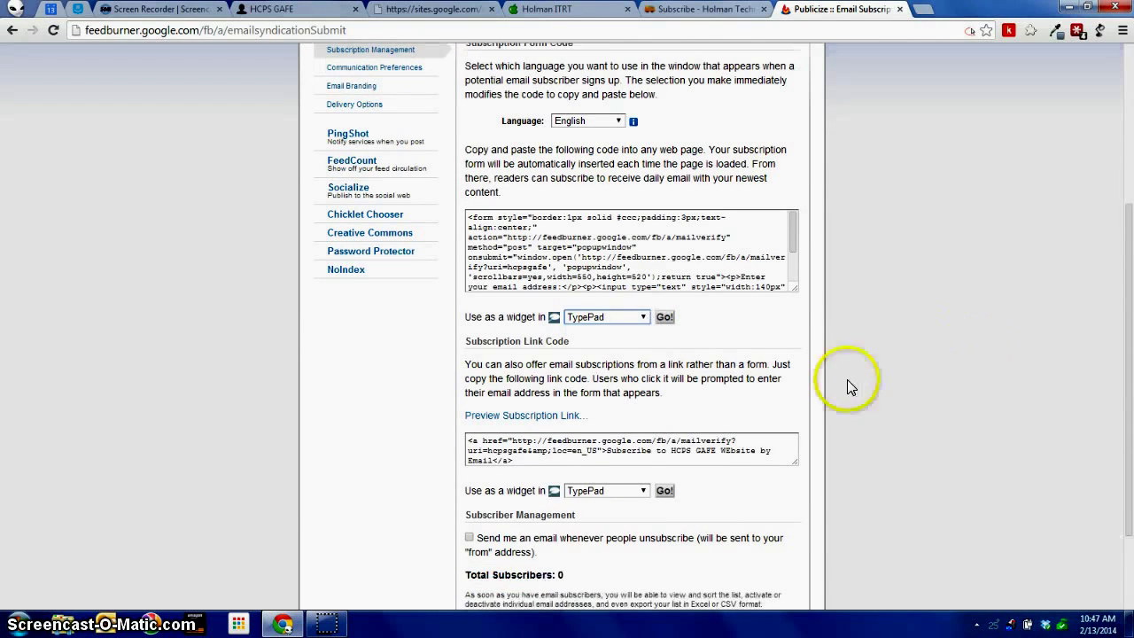
scroll(982, 425, "down", 3)
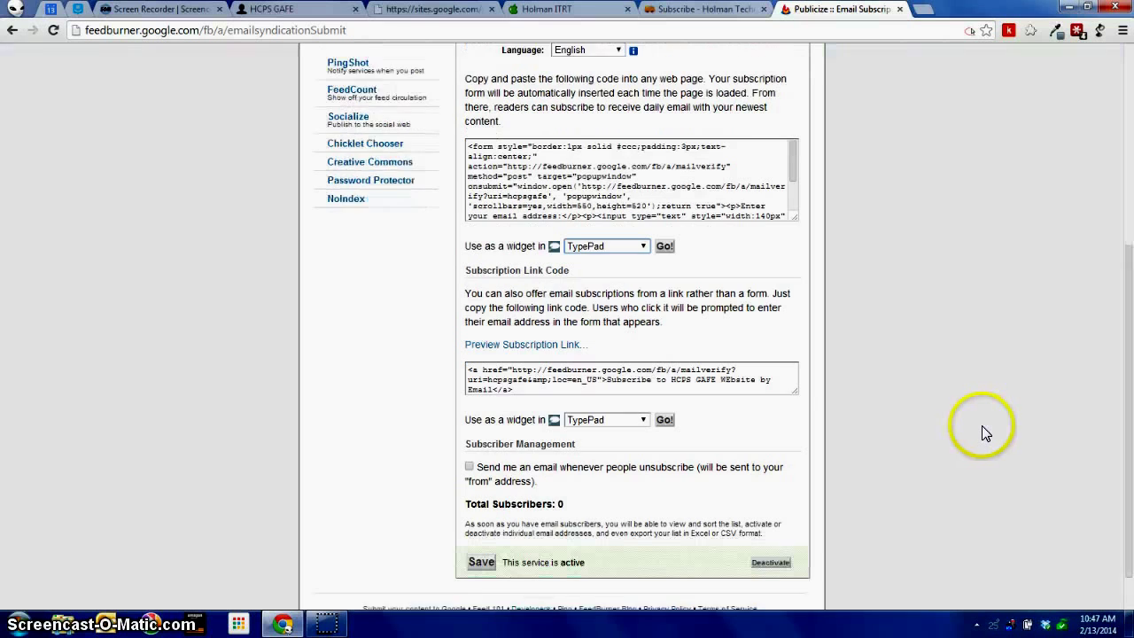
scroll(965, 433, "down", 1)
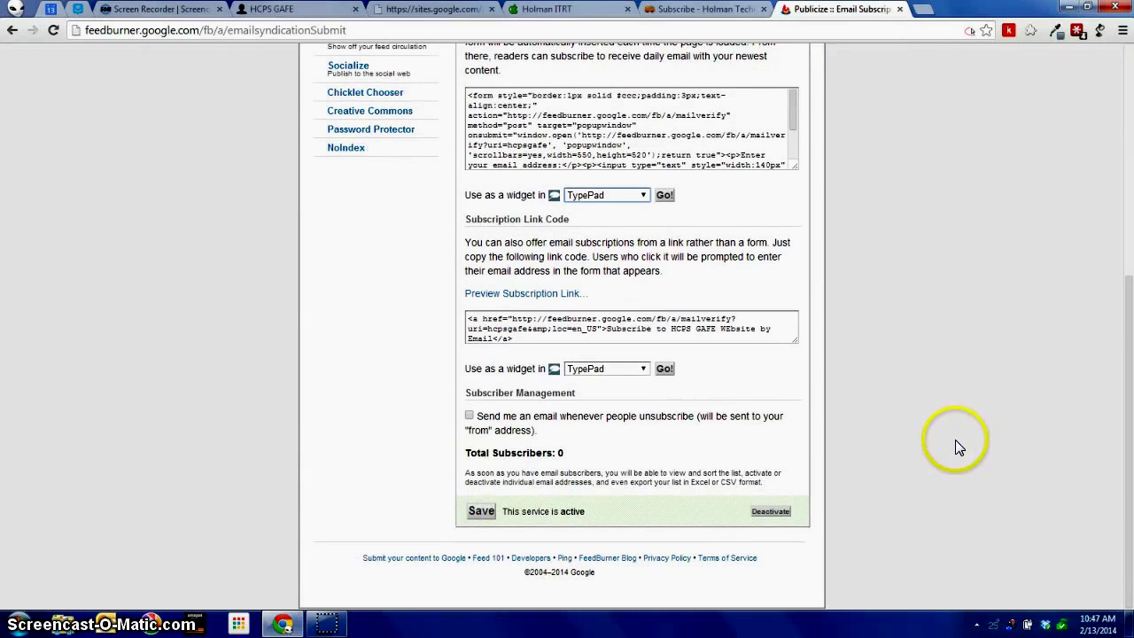
scroll(954, 440, "up", 6)
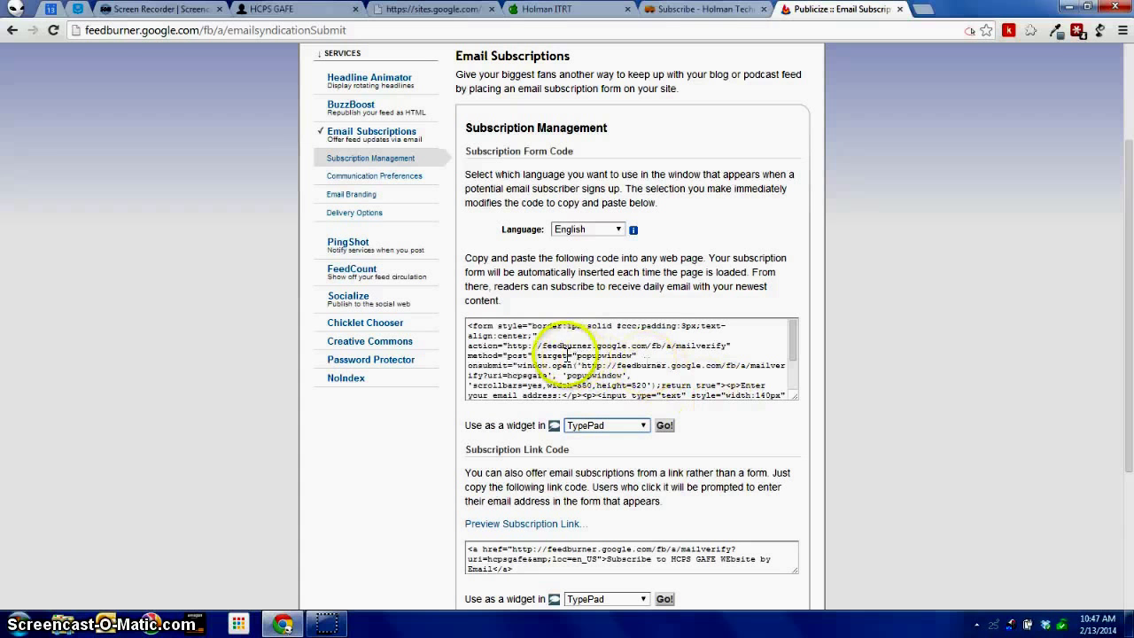
Select all the Subscription Form Code and copy it to the clipboard.
left_click(501, 336)
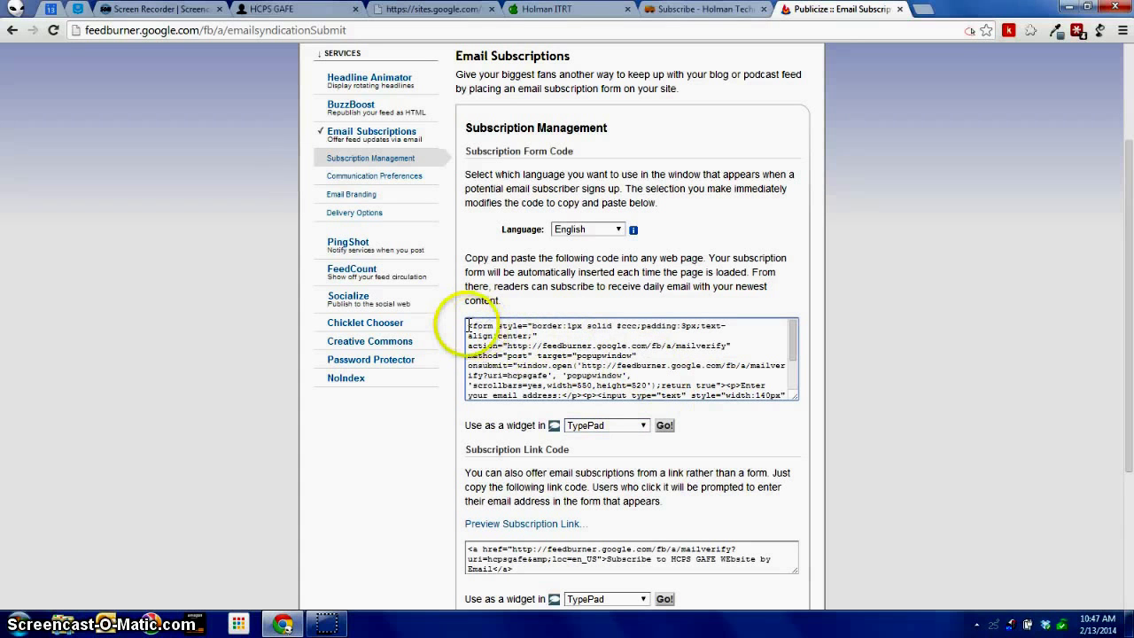
left_click_drag(469, 326, 676, 456)
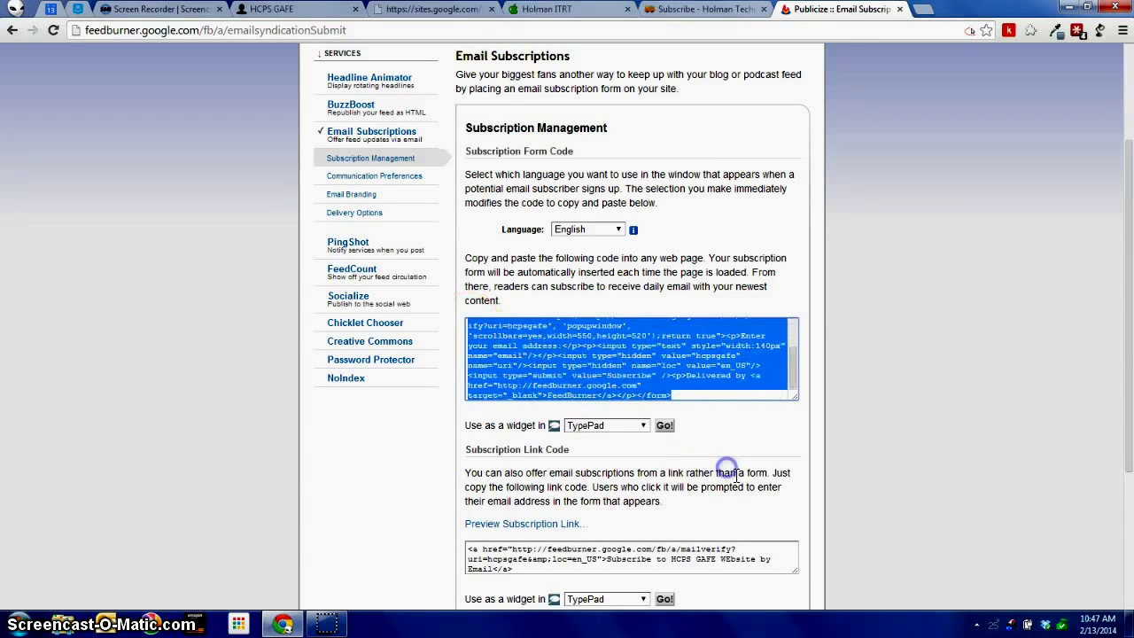
right_click(606, 324)
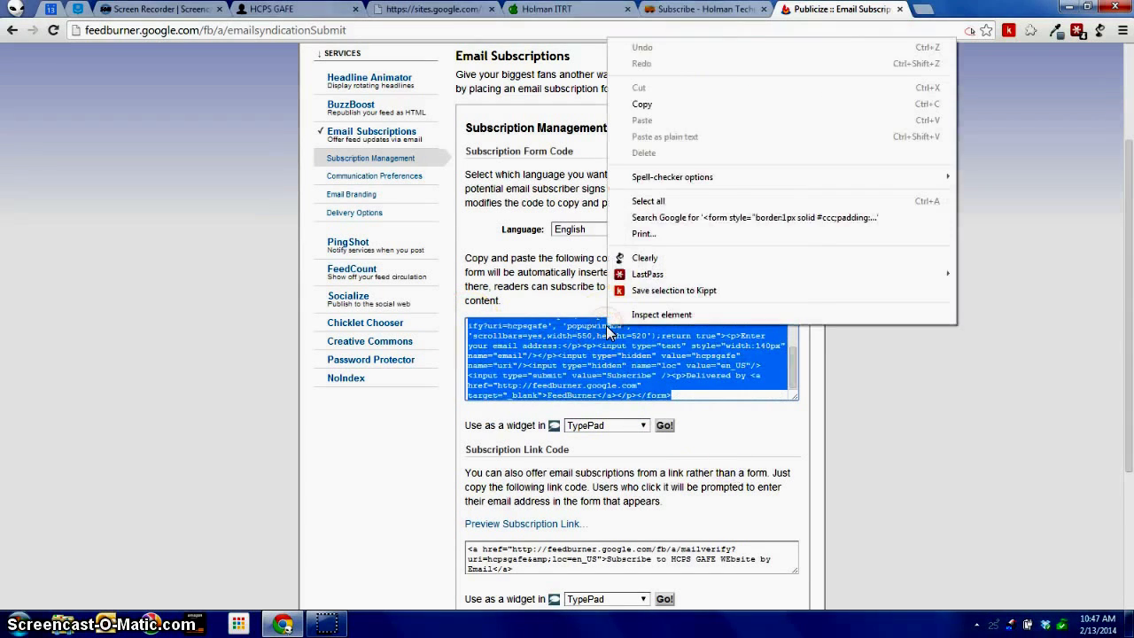
left_click(705, 104)
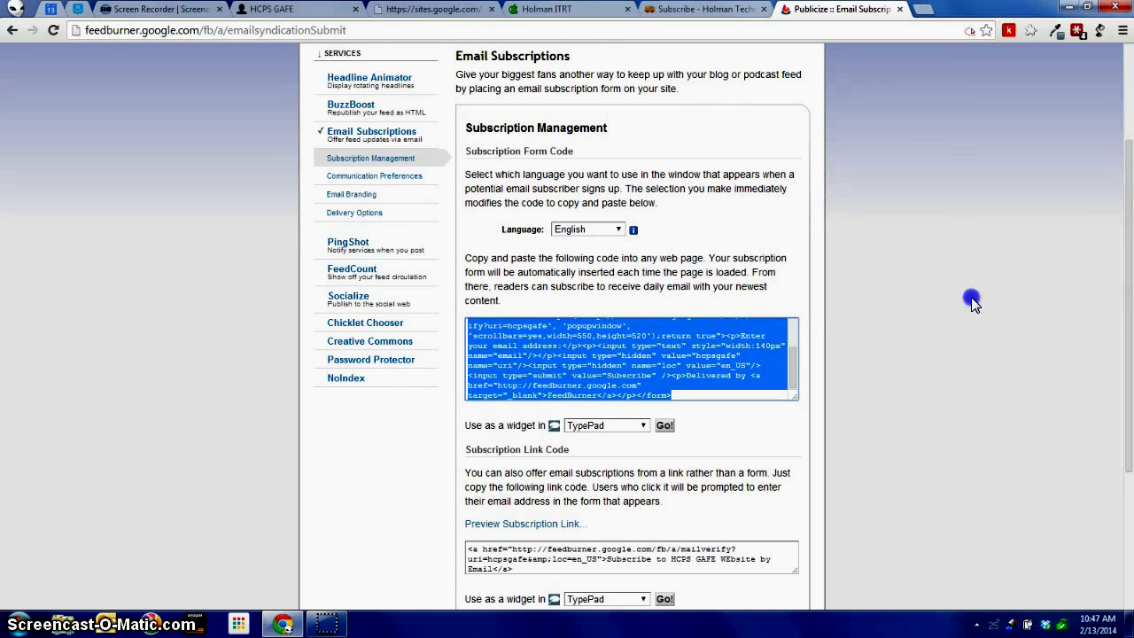
left_click(972, 301)
Edit the blog Home page, add a blank line after 'Running record of all things GAFE!', and view HTML.
left_click(271, 9)
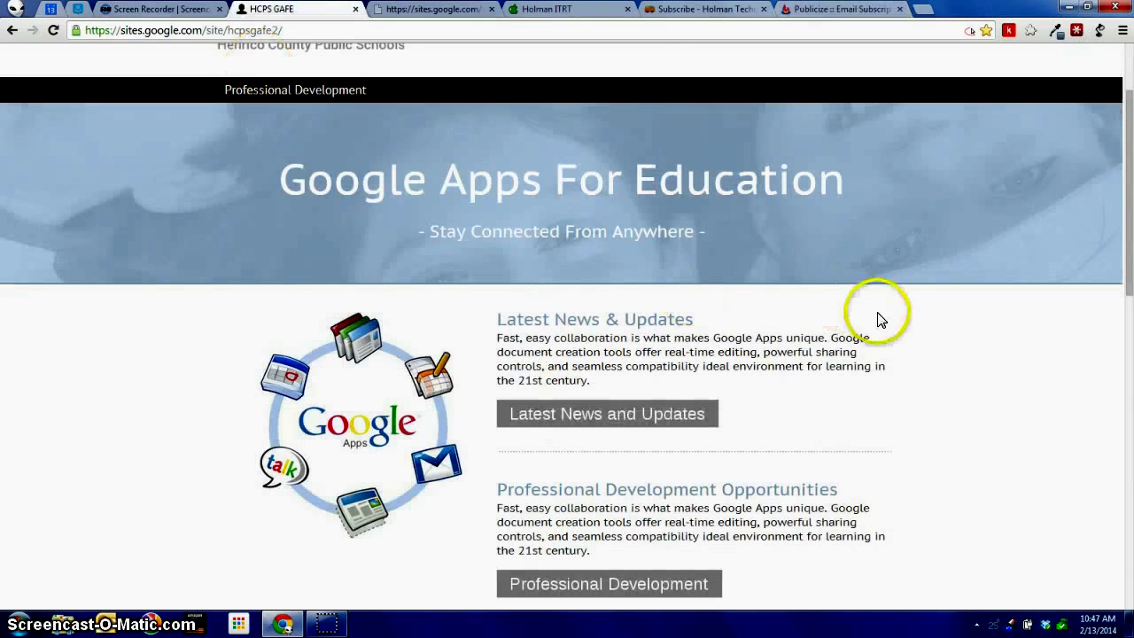
left_click(390, 9)
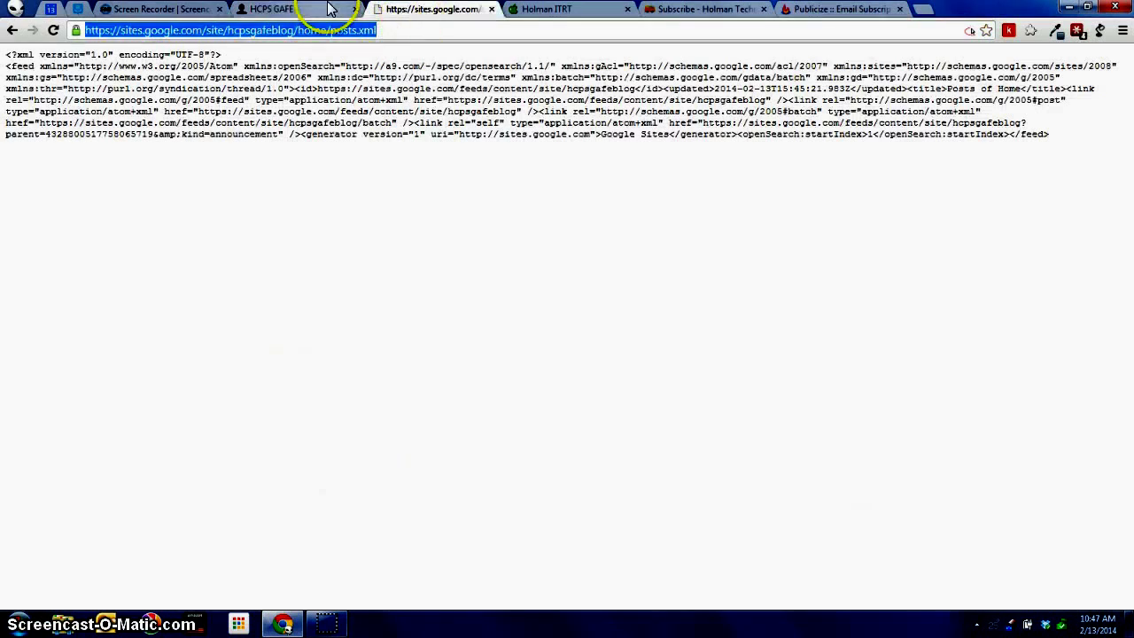
left_click(12, 30)
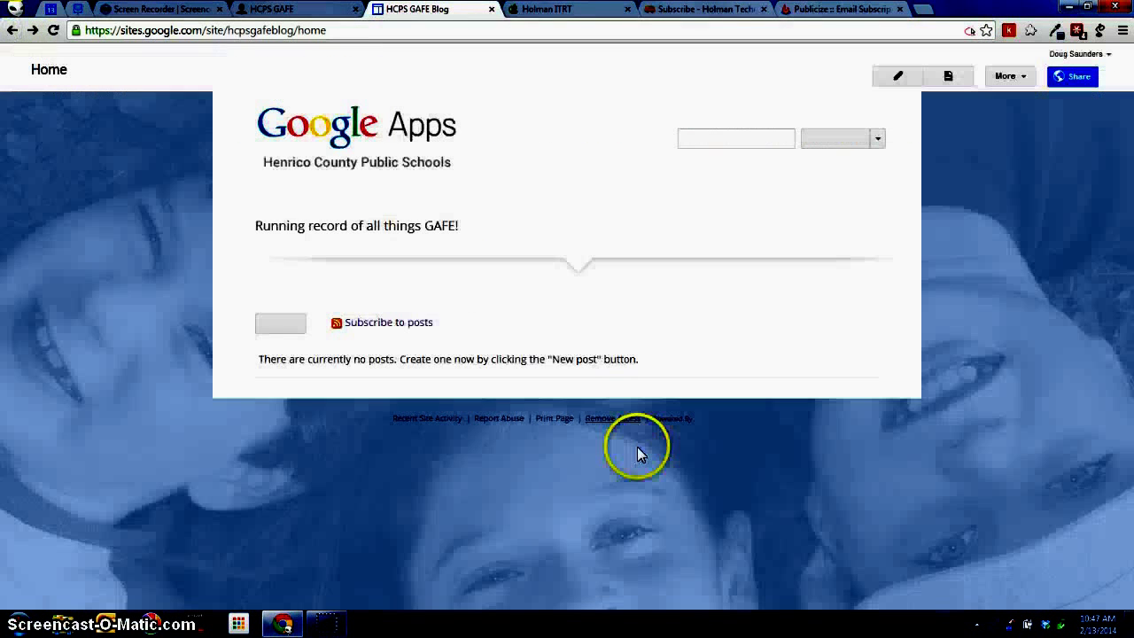
left_click(897, 76)
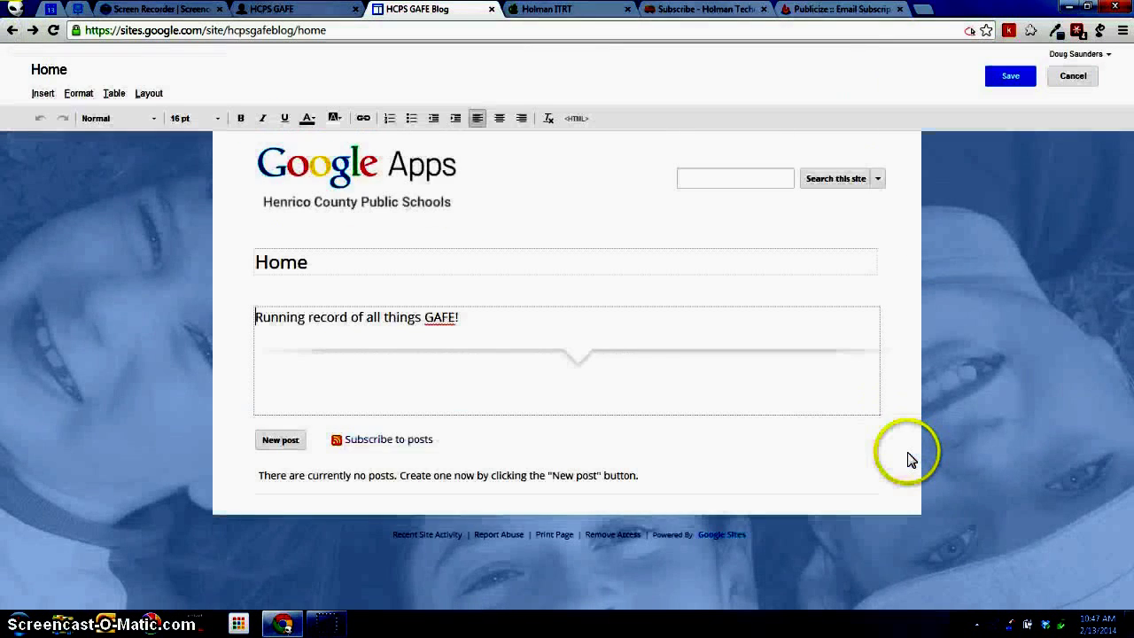
left_click(494, 325)
key("Return")
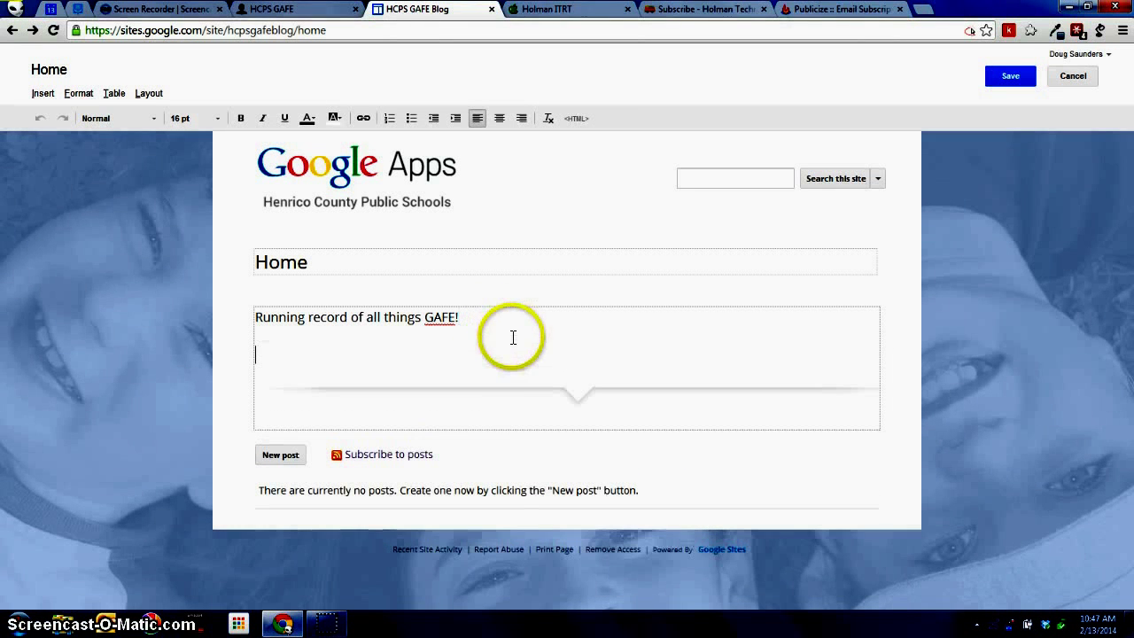
left_click(579, 119)
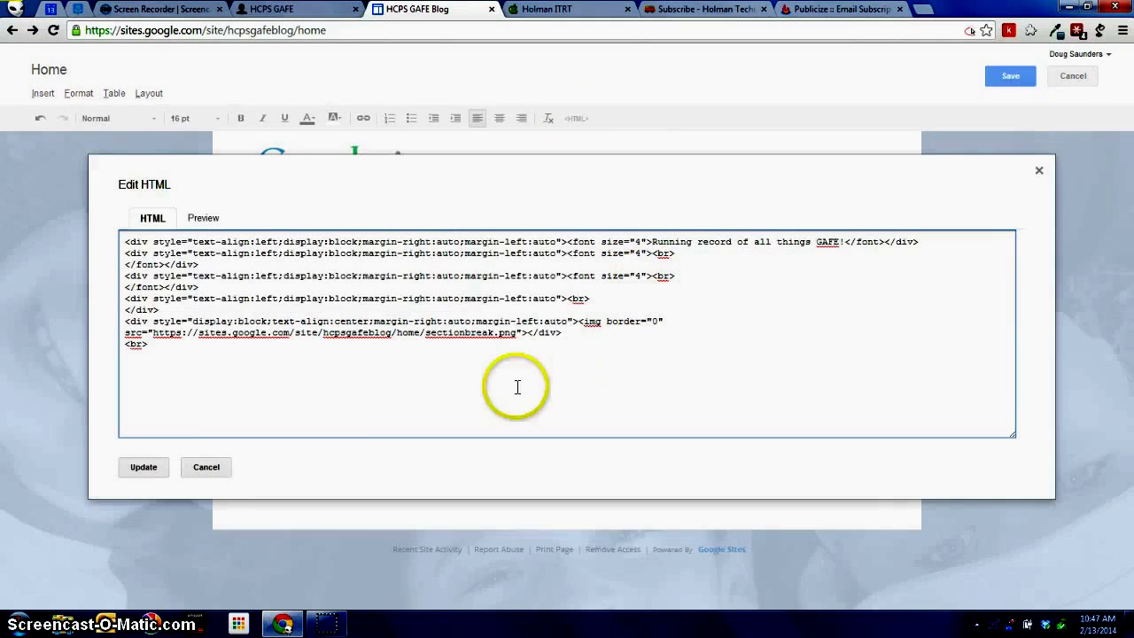
Paste the FeedBurner form code below the intro HTML, save the Home page, then try the email field.
left_click(164, 383)
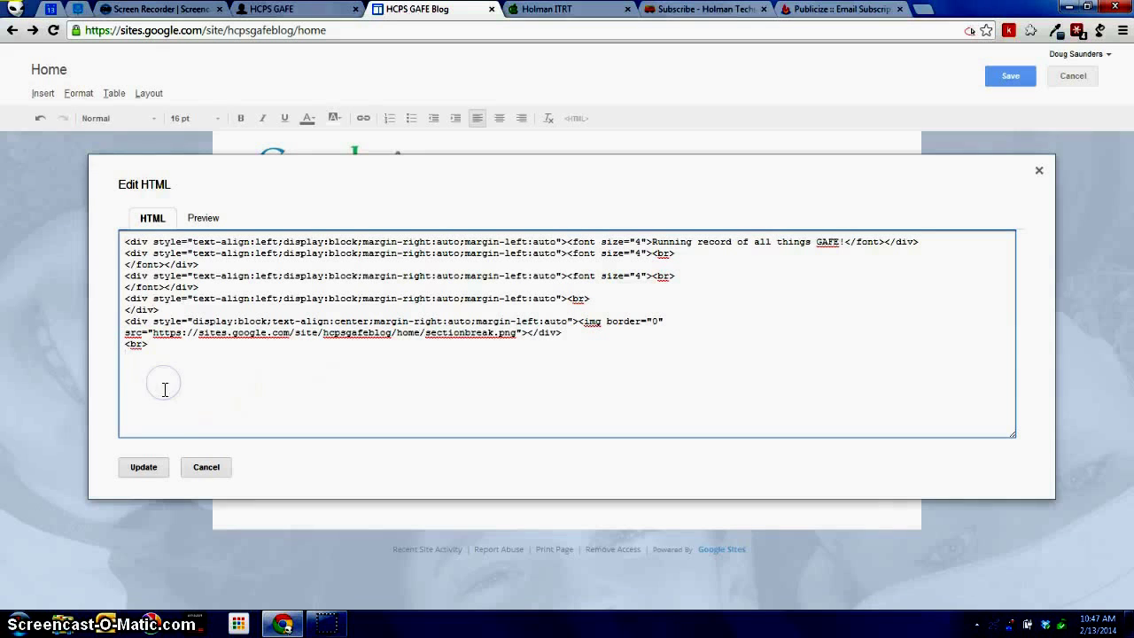
key("ctrl+v")
left_click(144, 467)
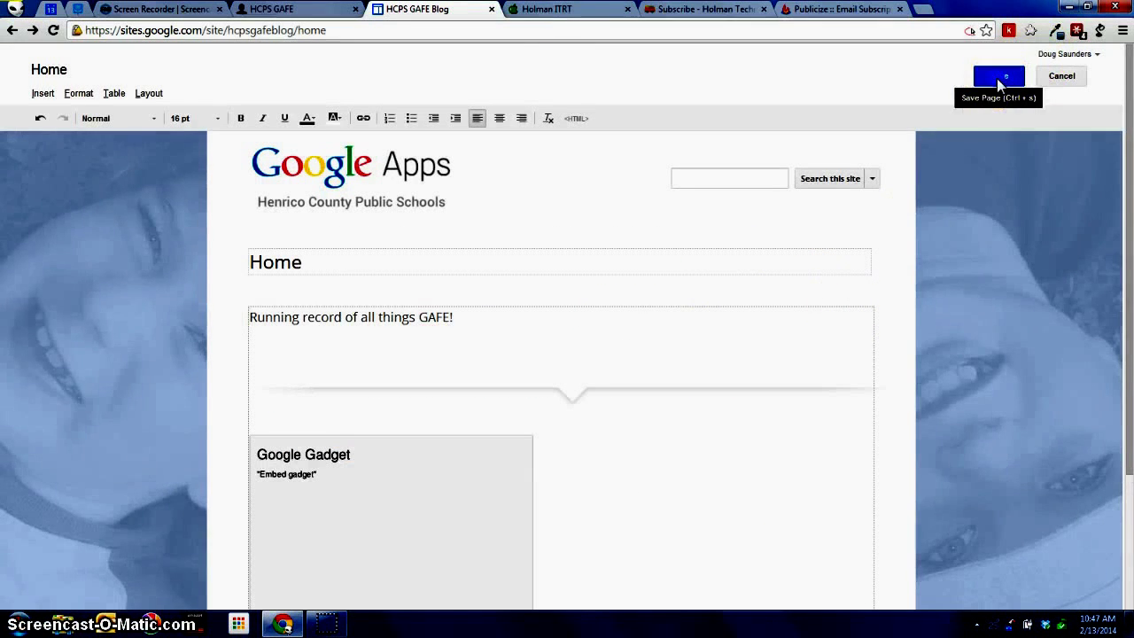
left_click(997, 78)
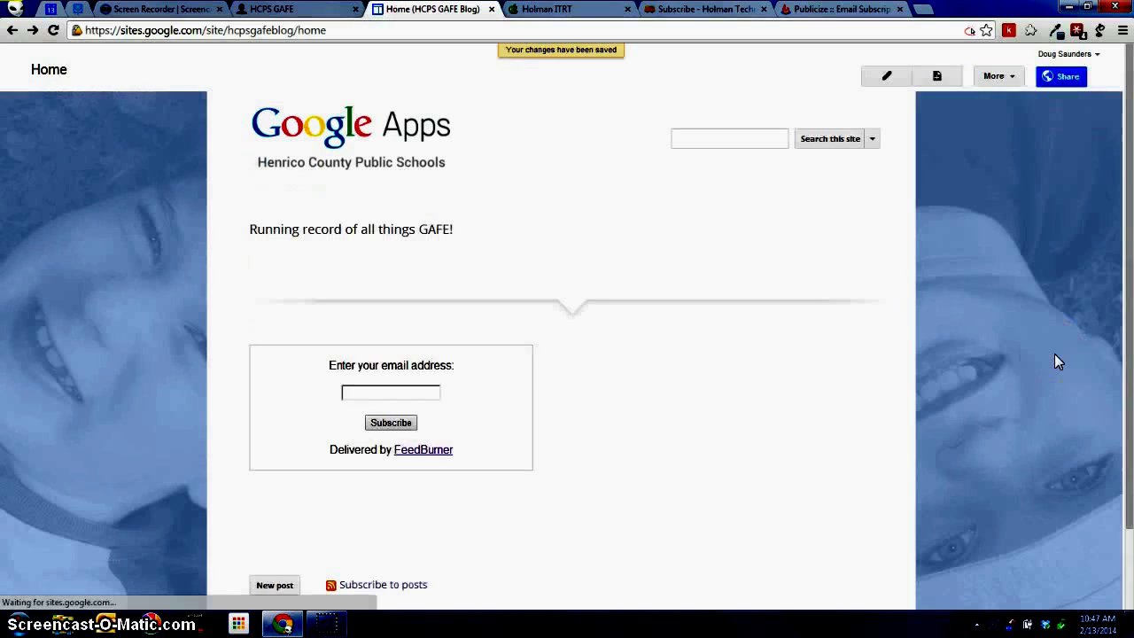
scroll(1042, 353, "down", 1)
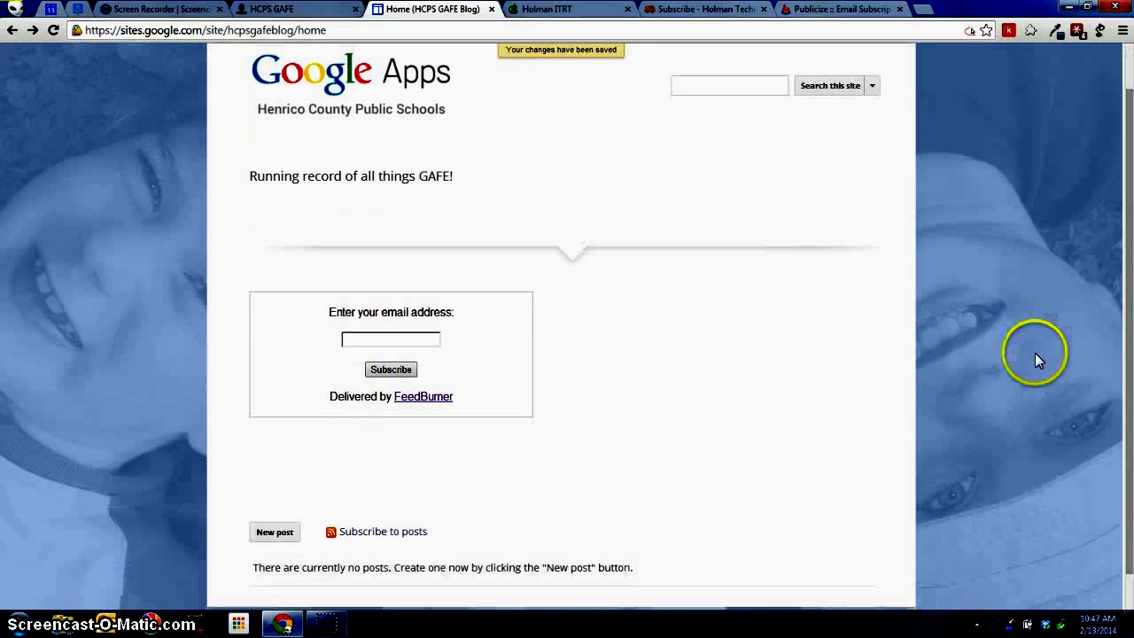
left_click(396, 343)
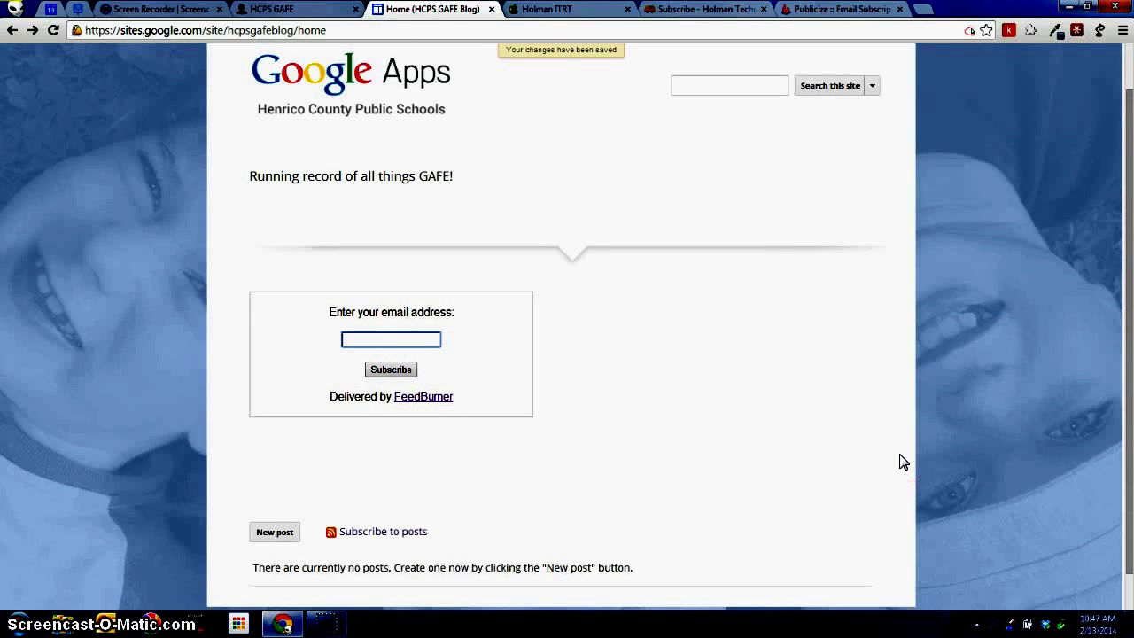